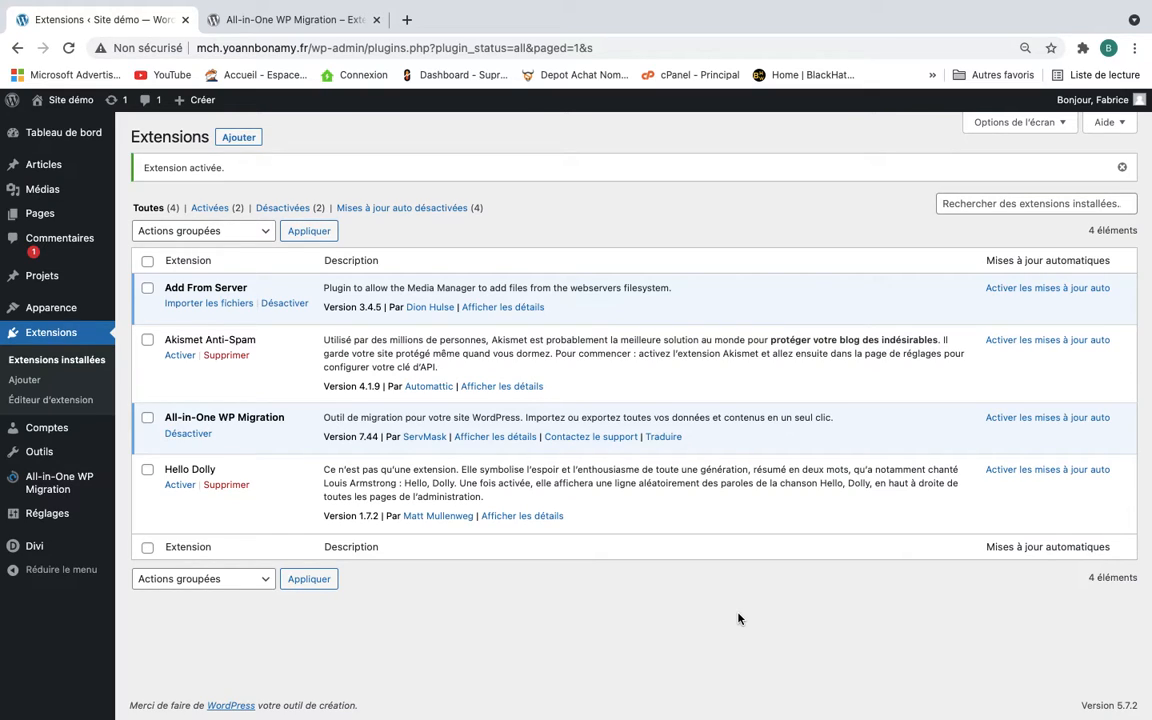
- Check the All-in-One WP Migration page on WordPress.org, and open the plugin's export page in the demo site's admin
{"action": "left_click", "coordinate": [300, 20]}
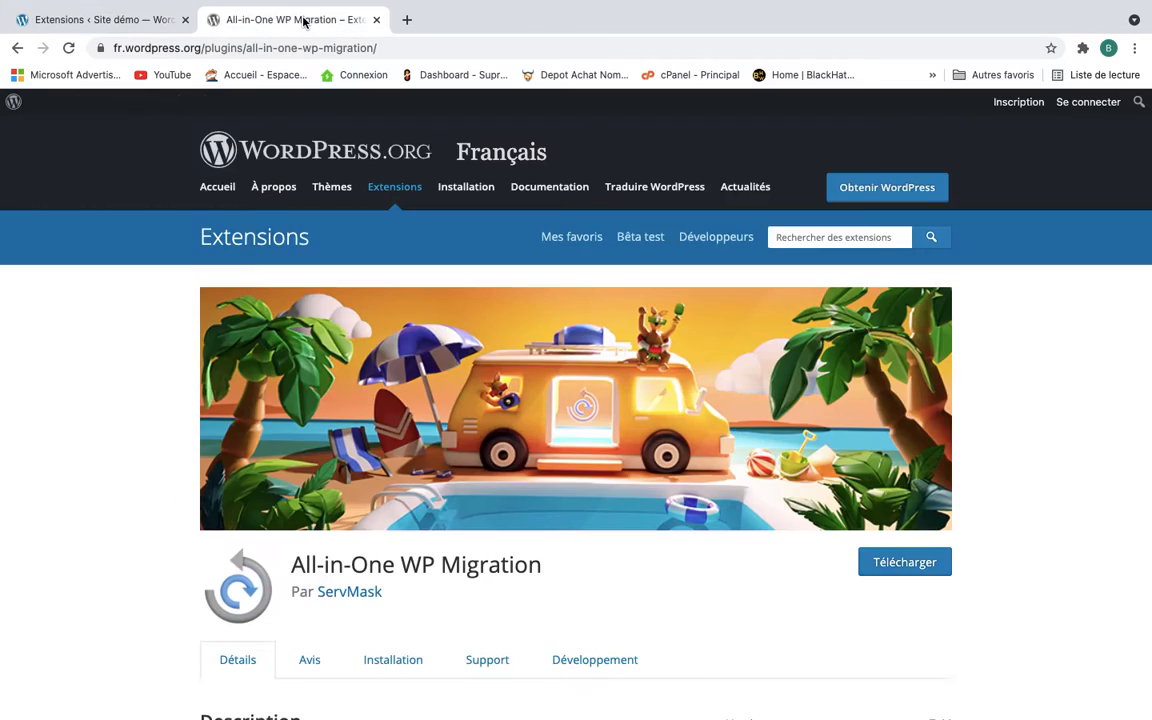
{"action": "left_click", "coordinate": [125, 20]}
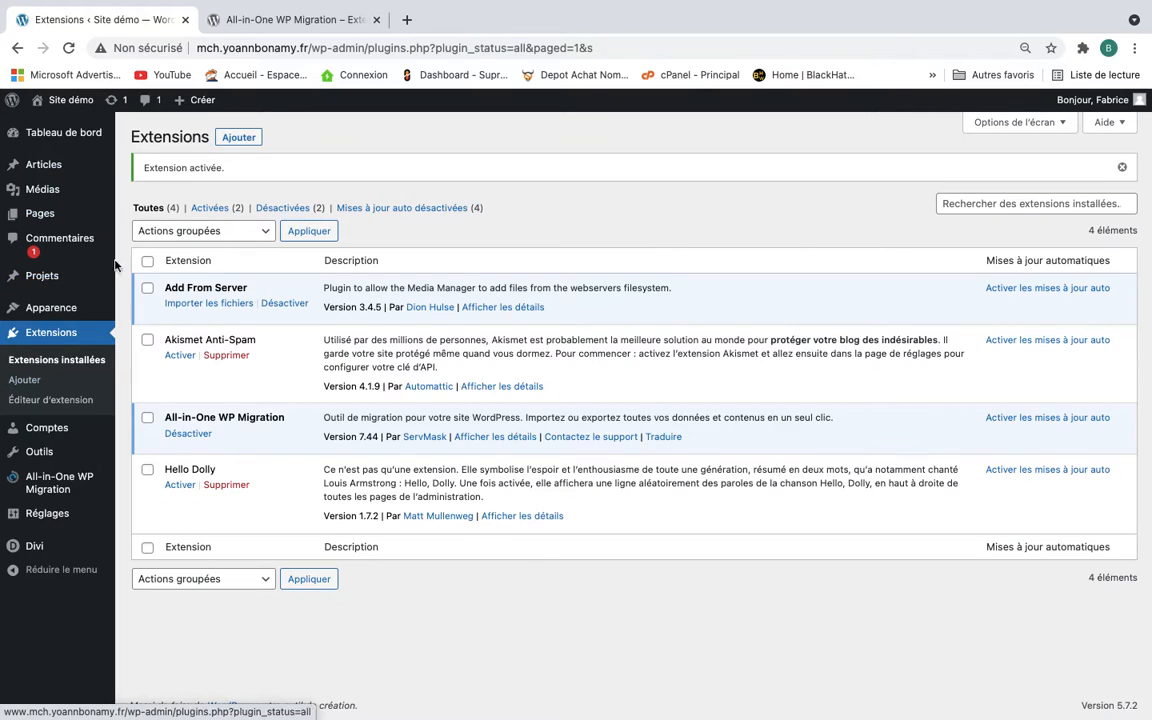
{"action": "mouse_move", "coordinate": [70, 176]}
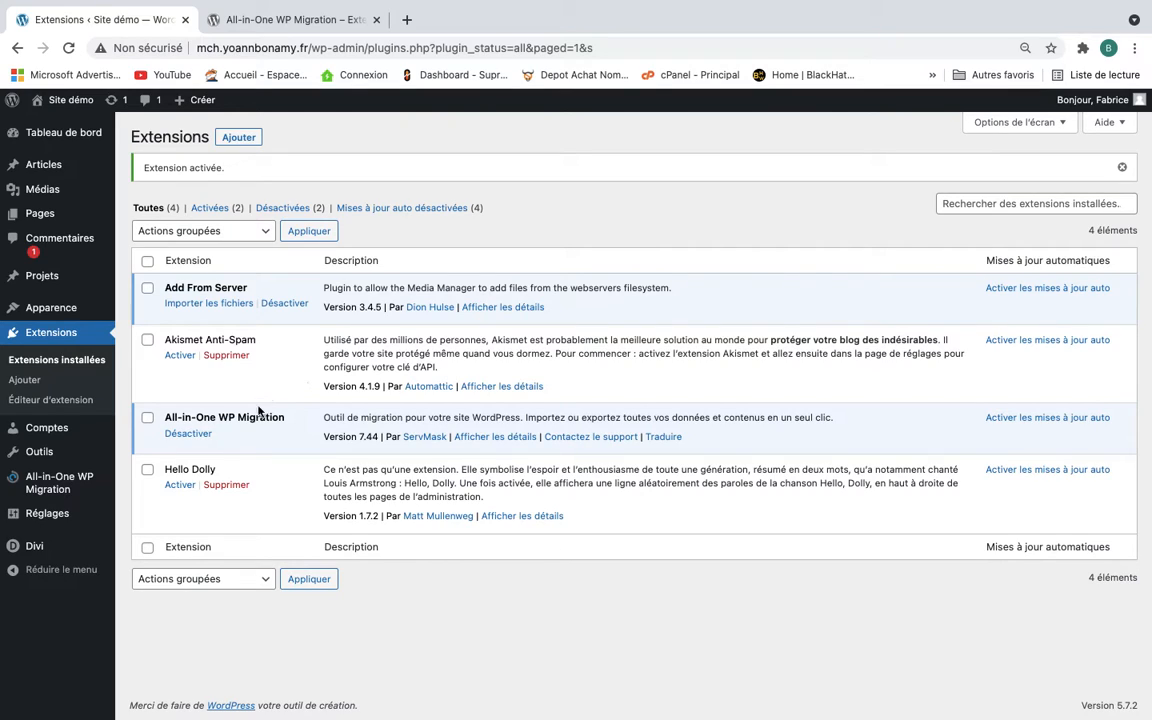
{"action": "mouse_move", "coordinate": [44, 490]}
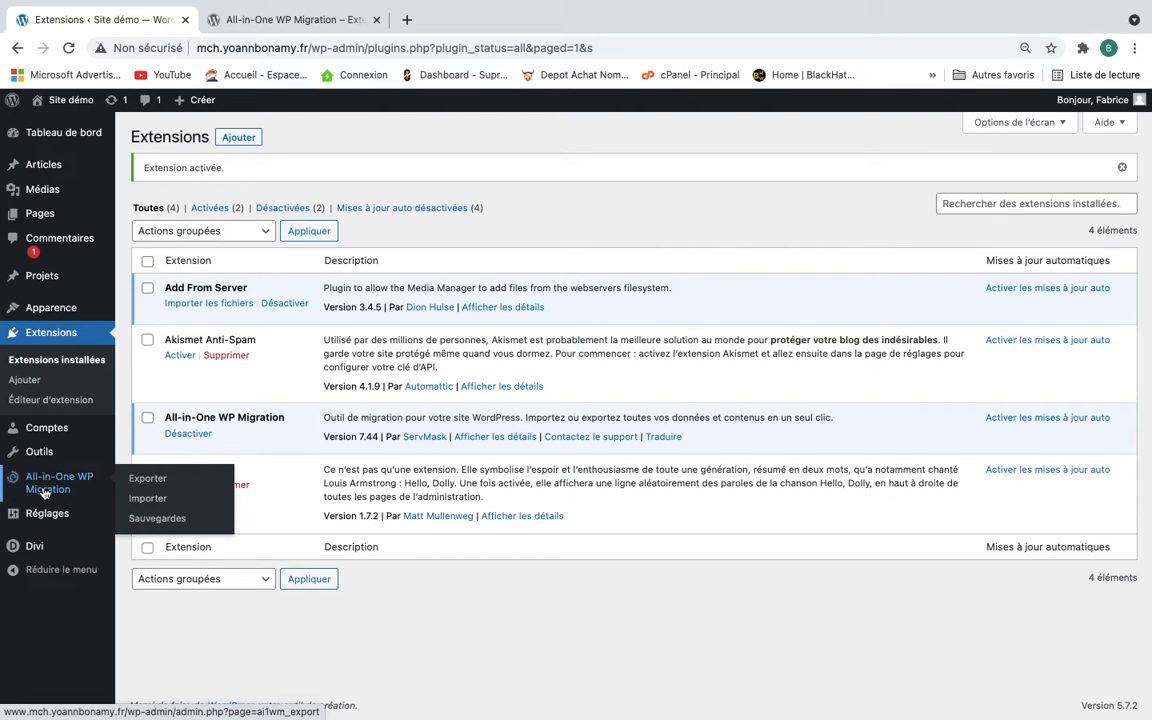
{"action": "left_click", "coordinate": [44, 490]}
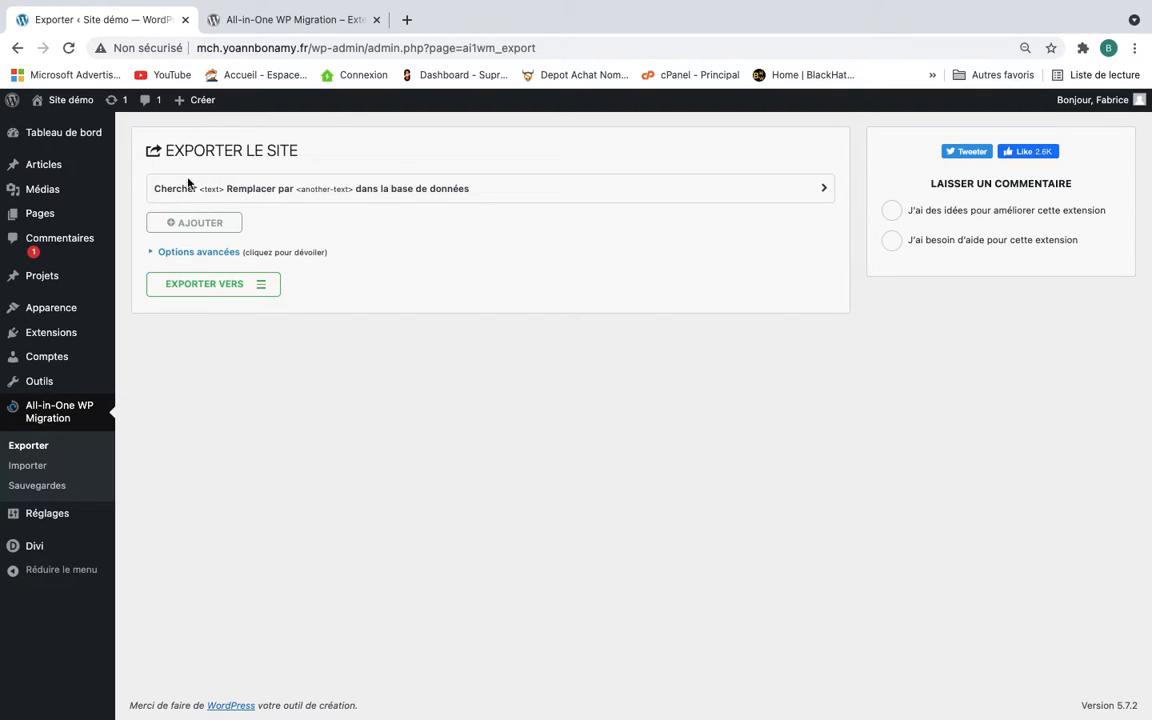
- Add a second, empty search-and-replace rule to the site export, collapse it and expand the advanced export options
{"action": "left_click", "coordinate": [157, 222]}
{"action": "left_click", "coordinate": [196, 223]}
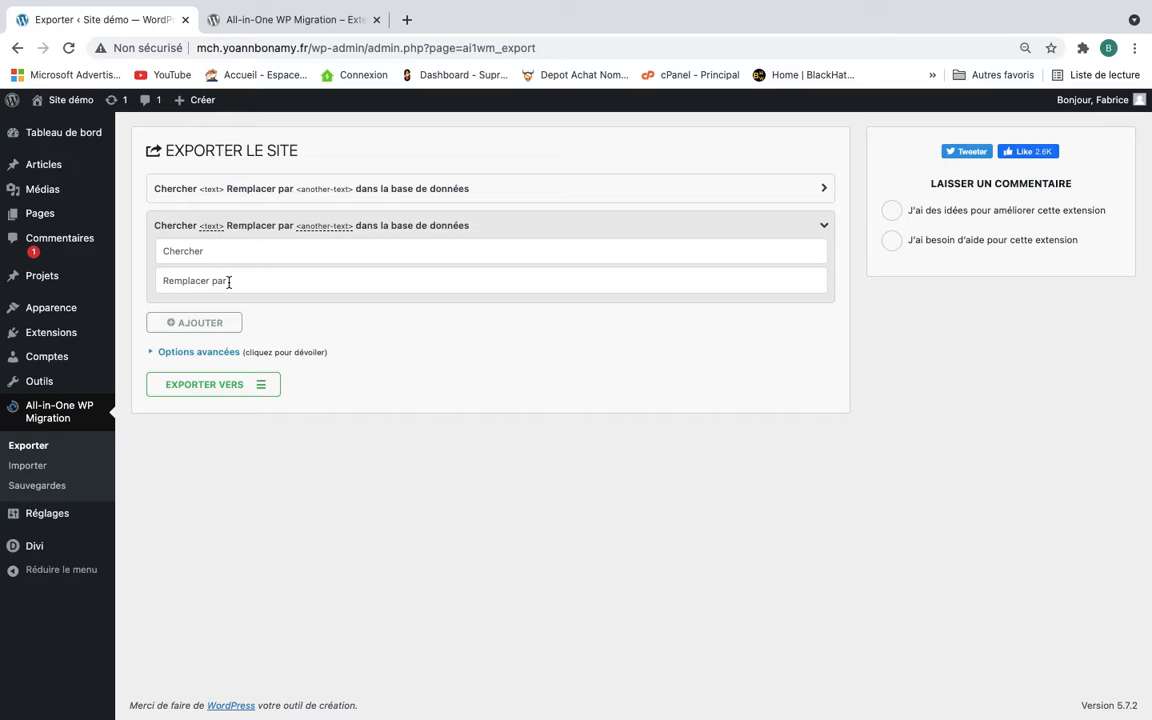
{"action": "left_click", "coordinate": [823, 225]}
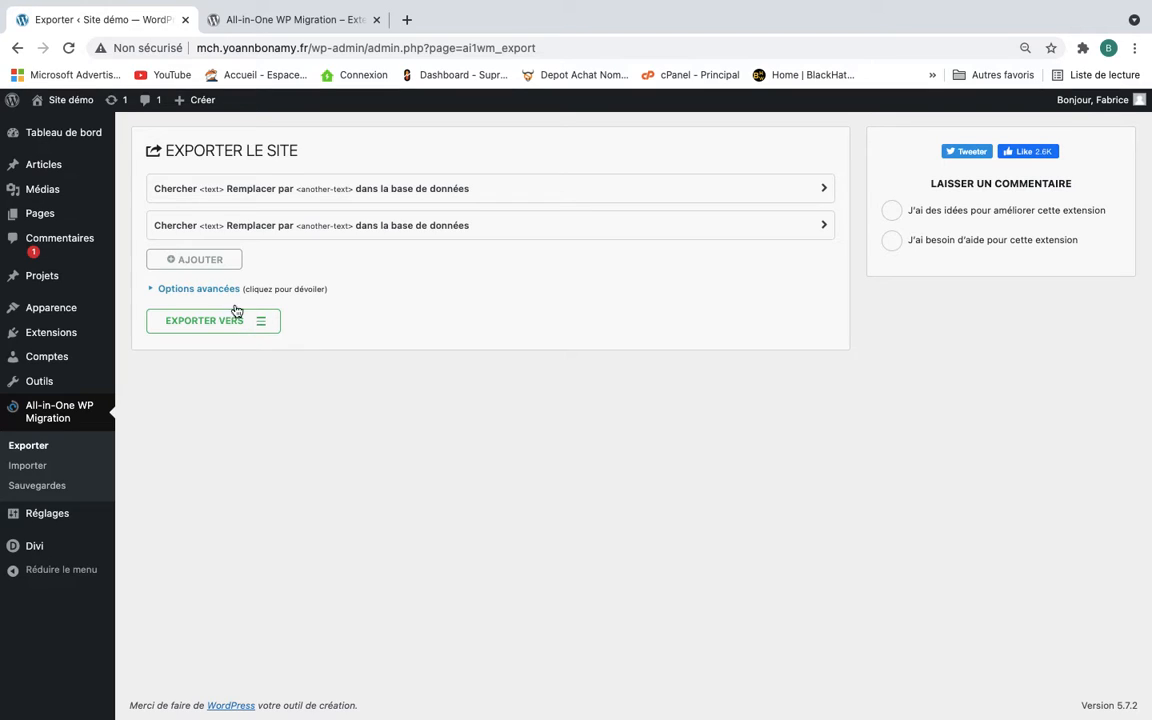
{"action": "left_click", "coordinate": [186, 292]}
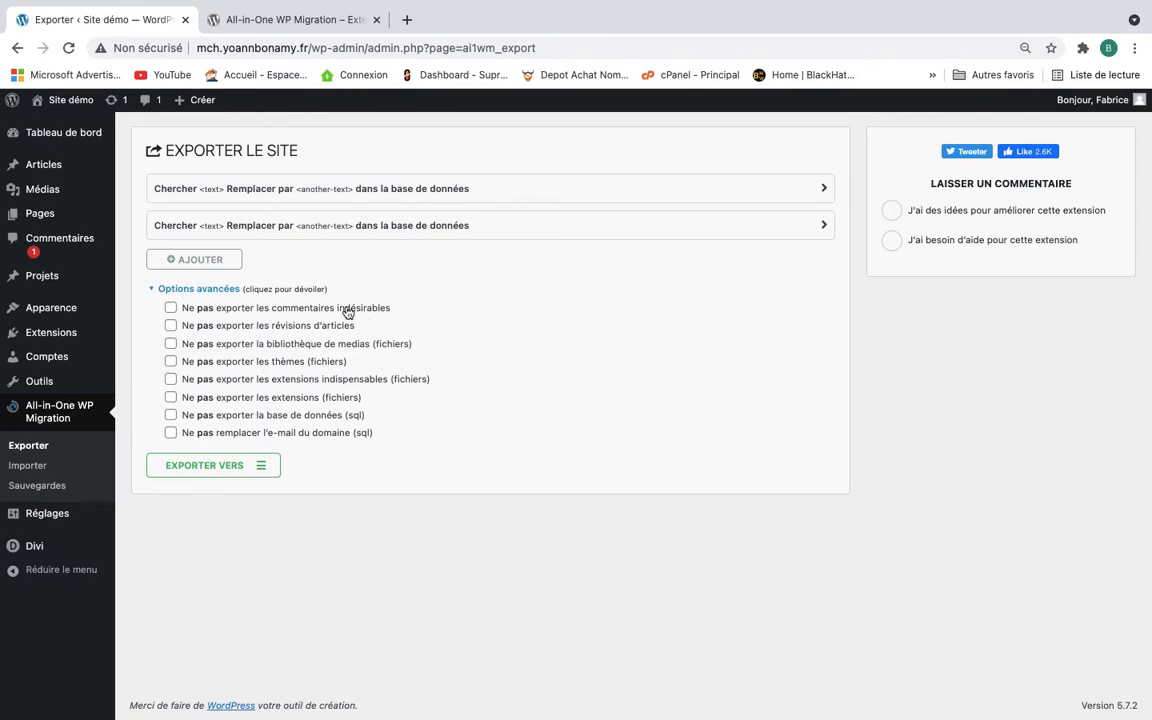
- Export the full site to a file (Fichier) with no exclusions, download the archive and close the export dialog
{"action": "left_click", "coordinate": [204, 468]}
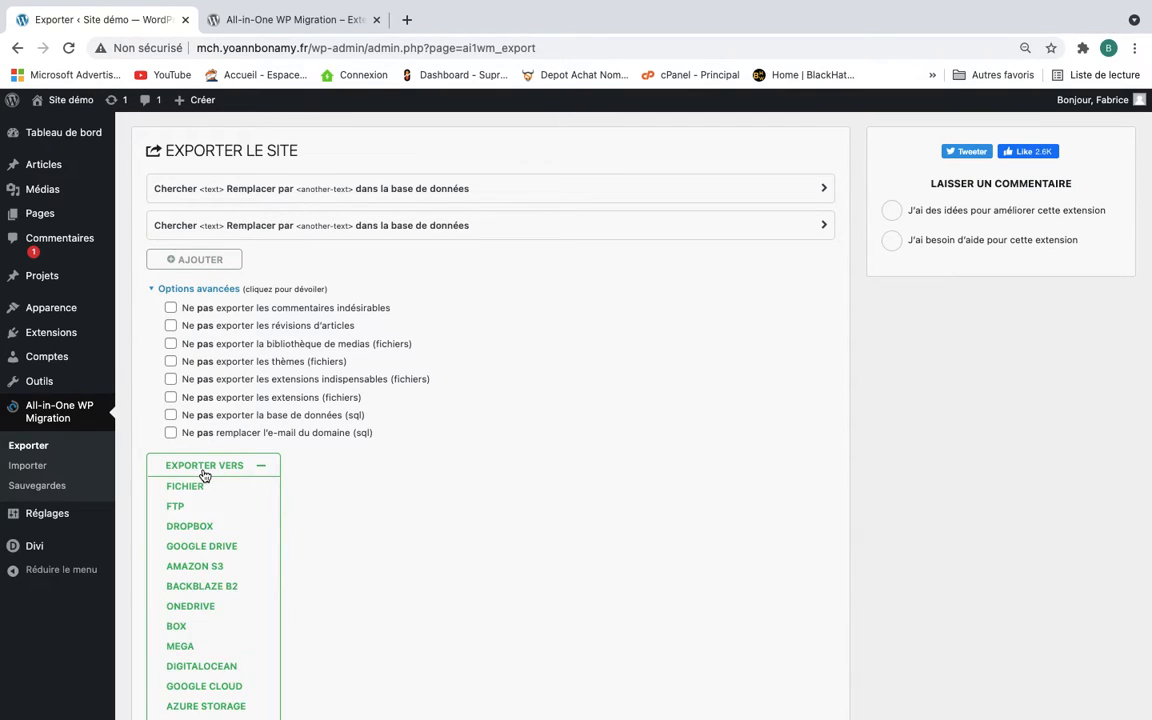
{"action": "scroll", "coordinate": [373, 584], "scroll_direction": "down", "scroll_amount": 3}
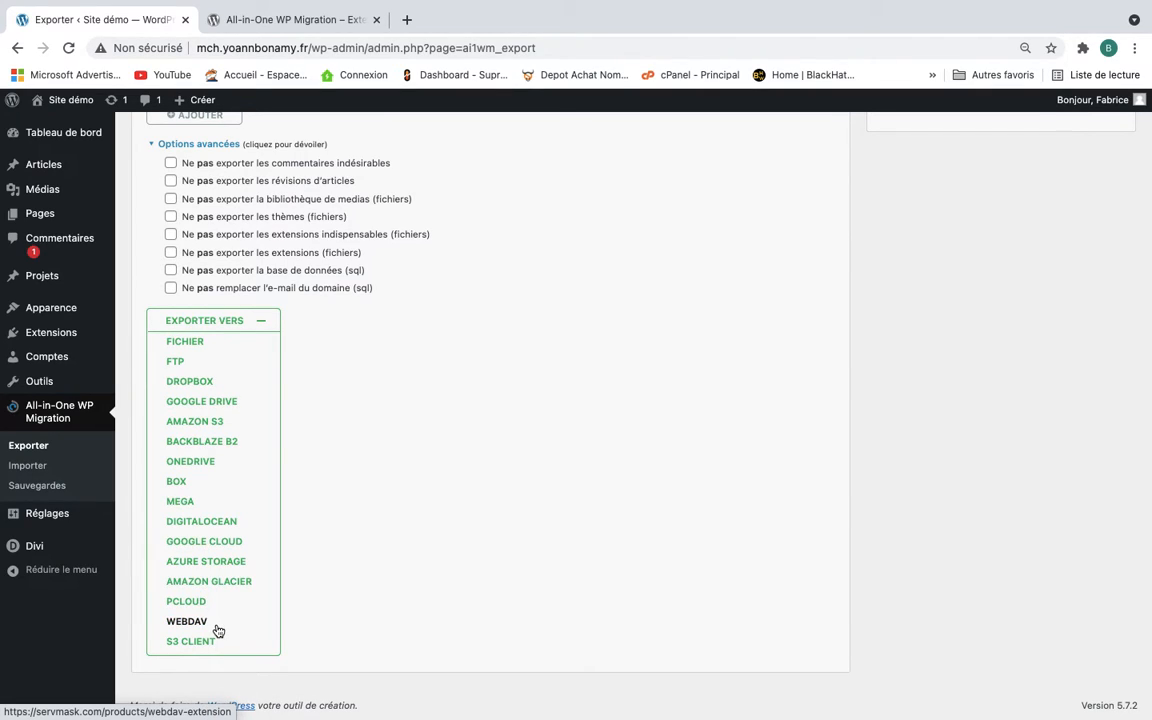
{"action": "scroll", "coordinate": [363, 525], "scroll_direction": "up", "scroll_amount": 1}
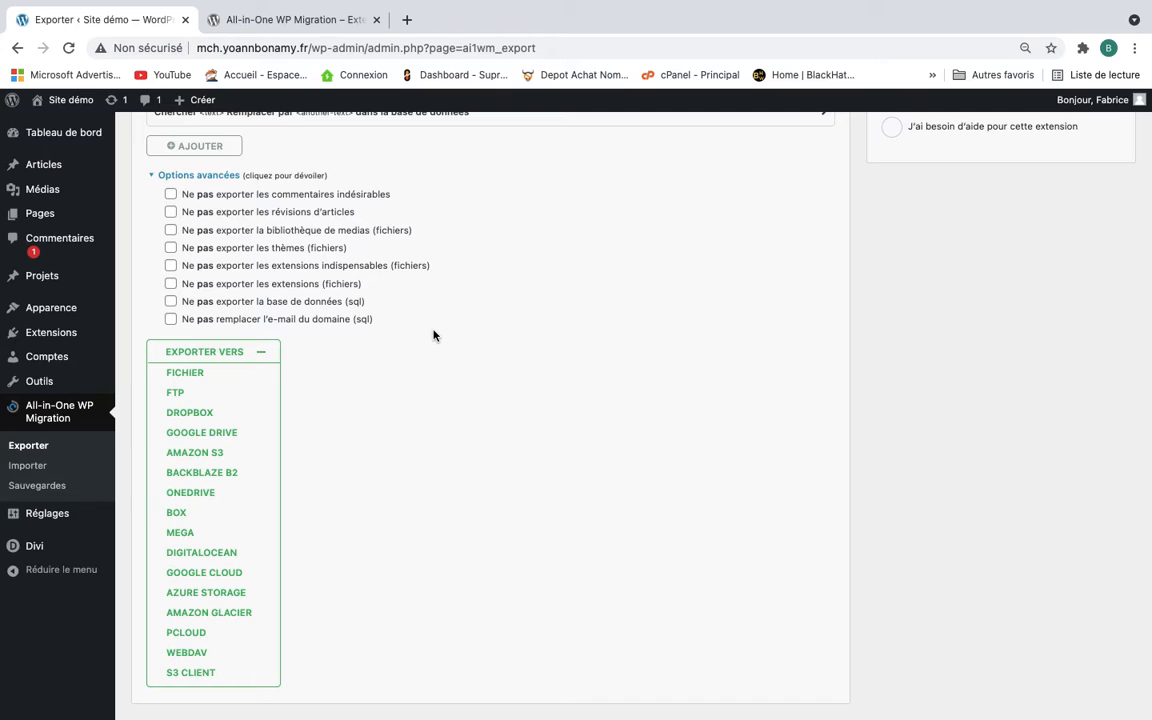
{"action": "scroll", "coordinate": [401, 337], "scroll_direction": "up", "scroll_amount": 2}
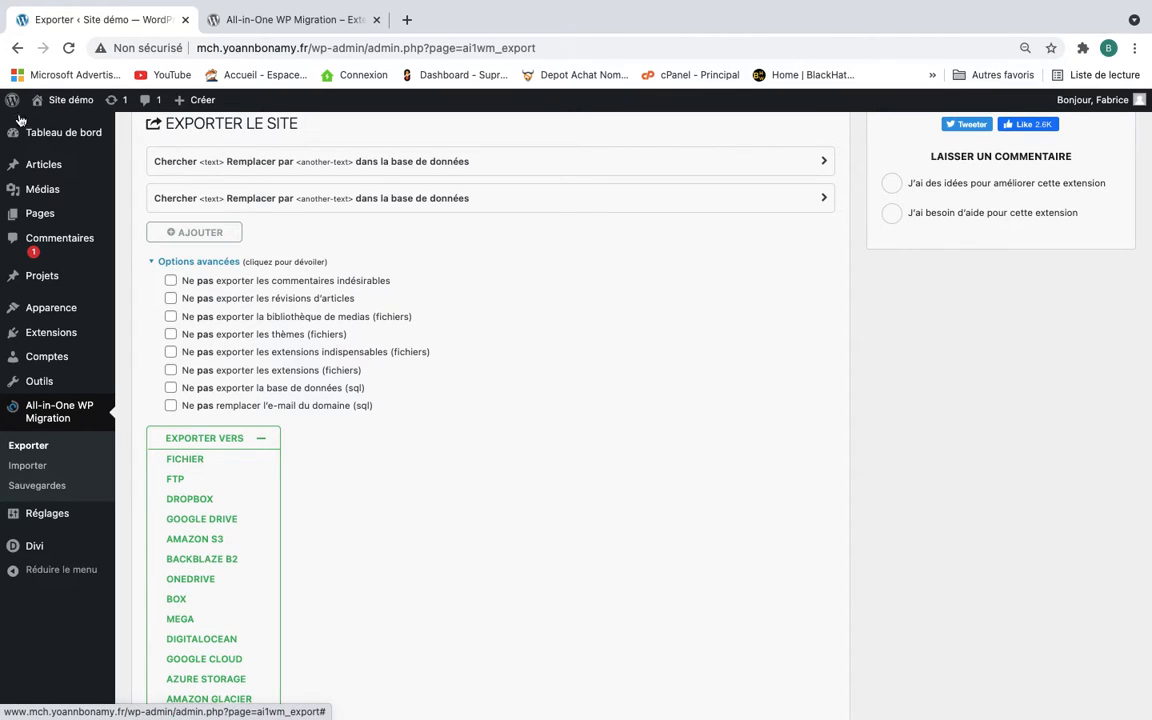
{"action": "mouse_move", "coordinate": [38, 214]}
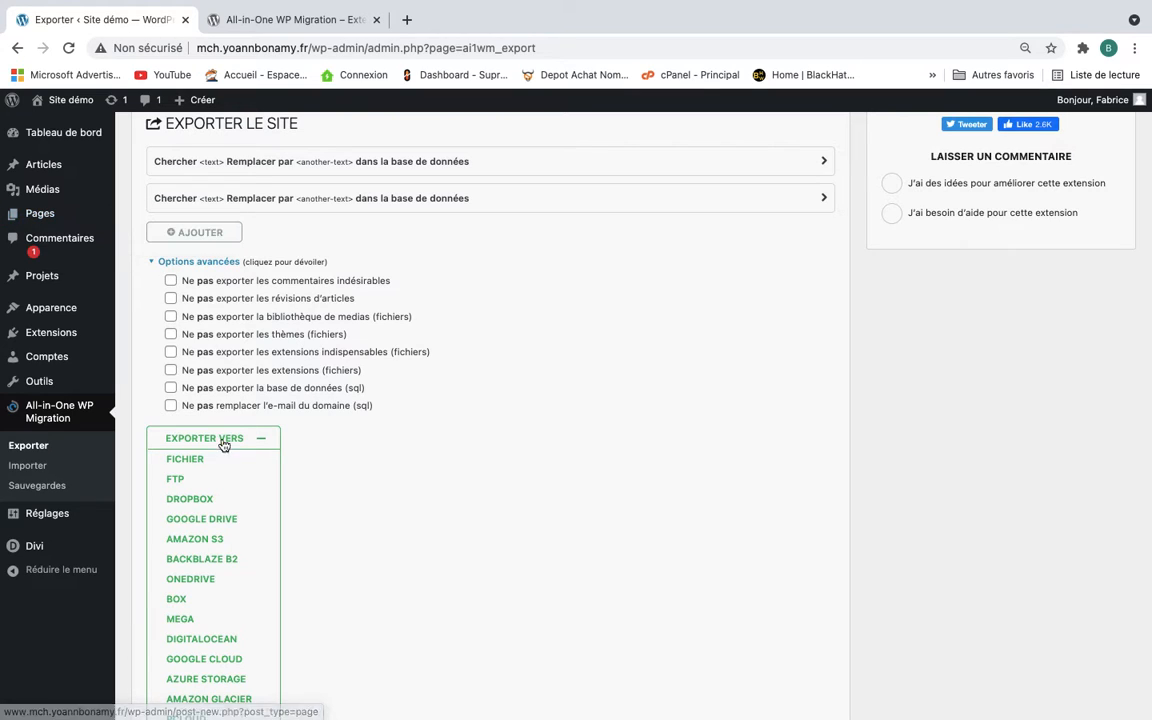
{"action": "left_click", "coordinate": [186, 462]}
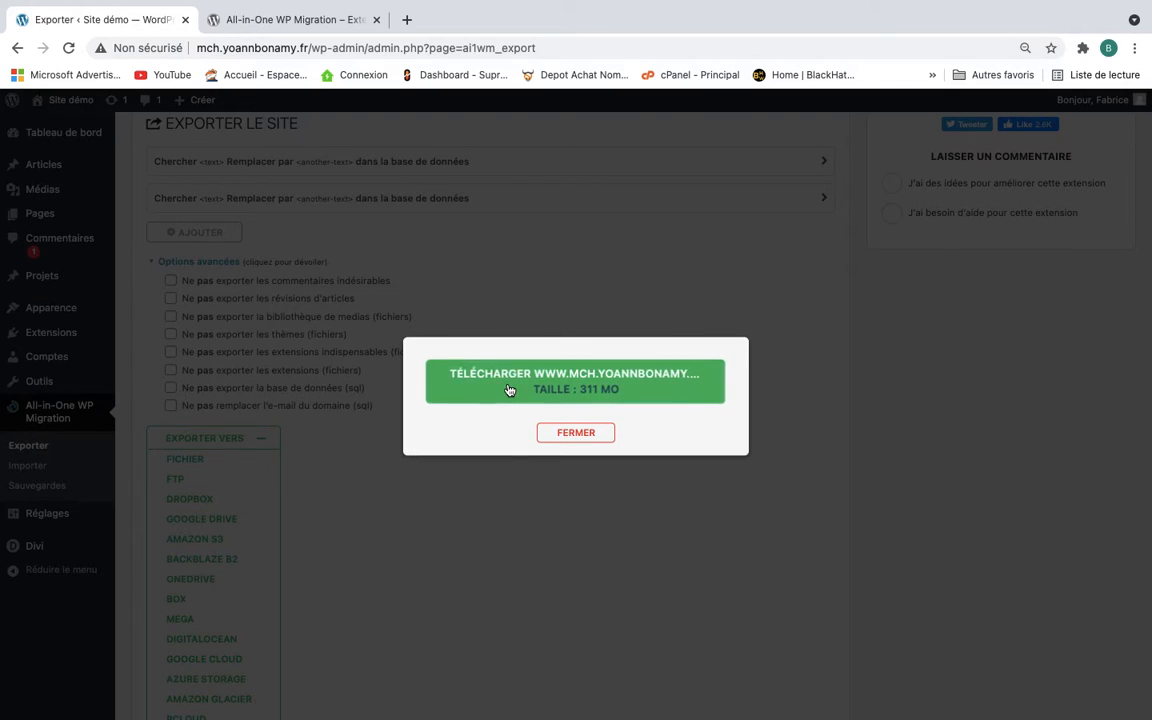
{"action": "left_click", "coordinate": [578, 387]}
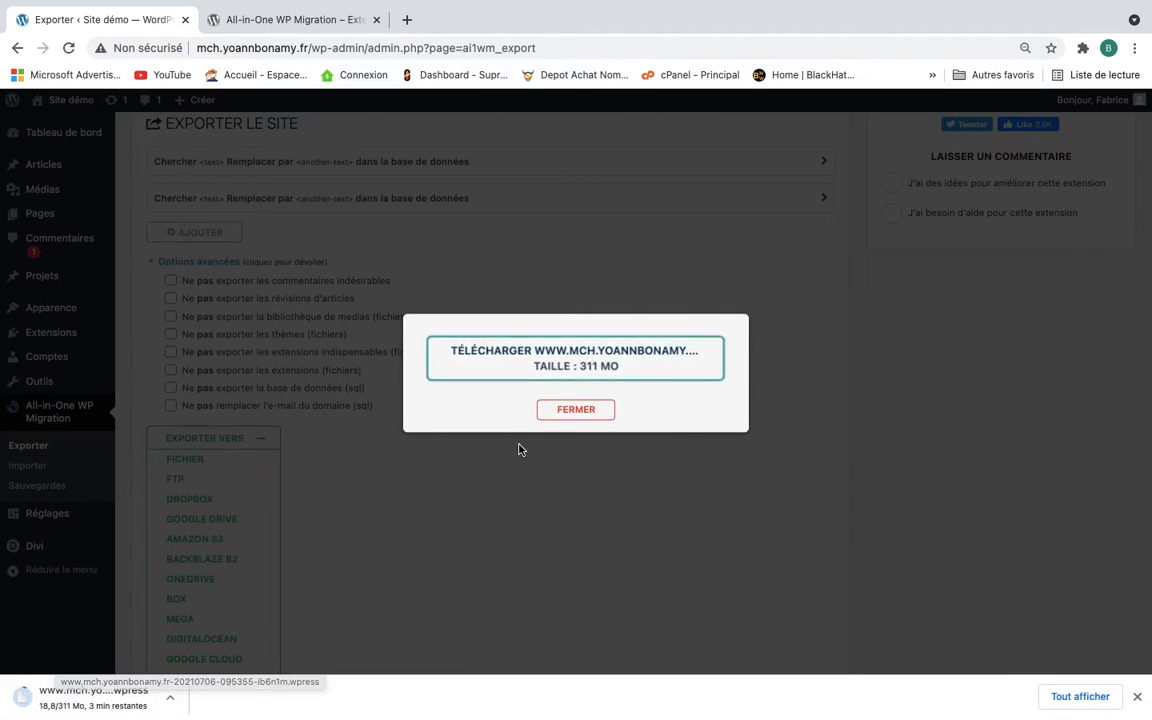
{"action": "left_click", "coordinate": [575, 409]}
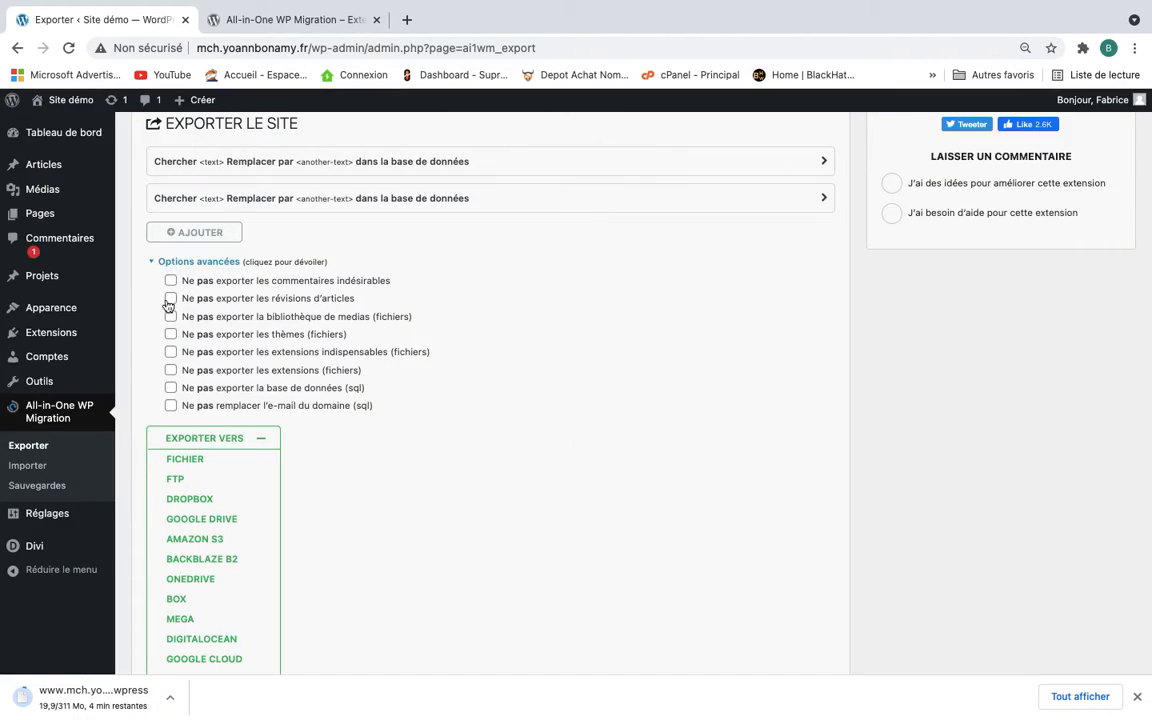
- Open the list of all the site's pages in a new browser tab and switch to it
{"action": "mouse_move", "coordinate": [26, 220]}
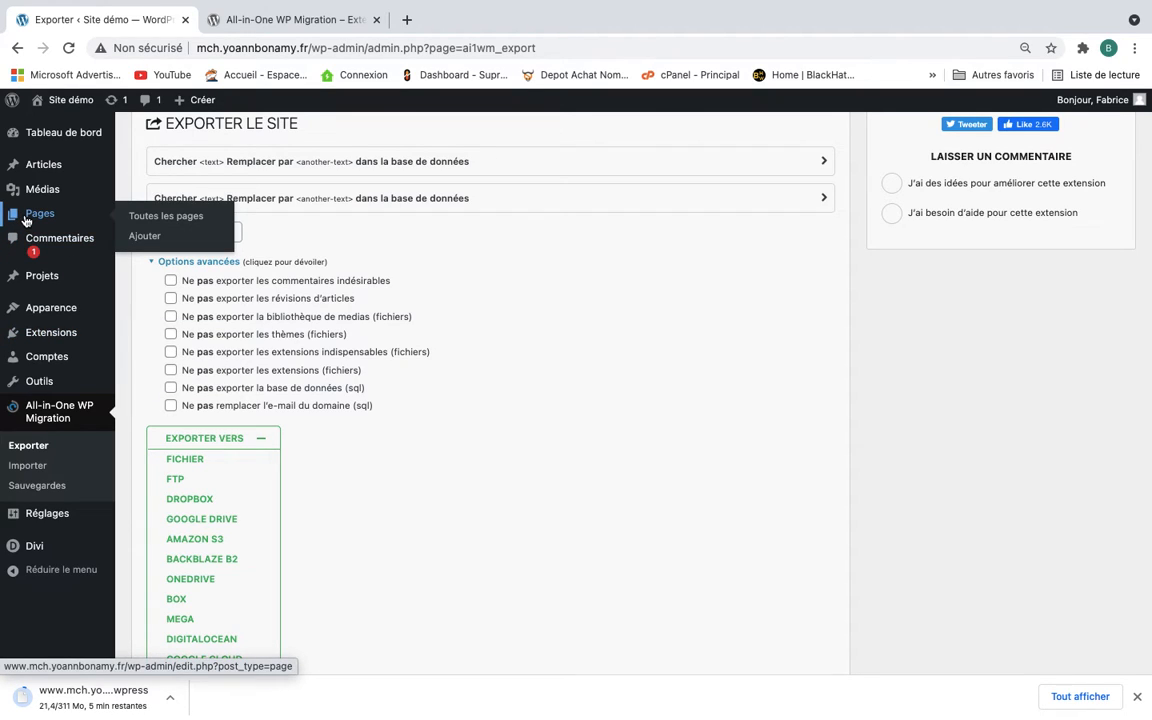
{"action": "mouse_move", "coordinate": [53, 168]}
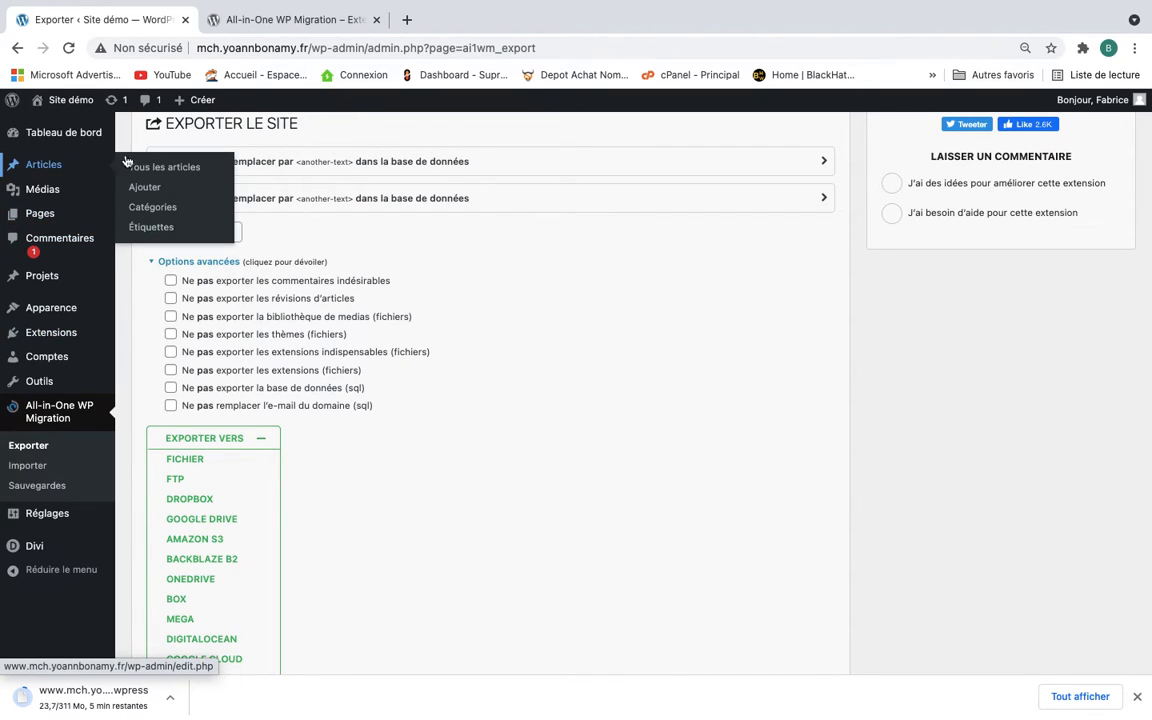
{"action": "mouse_move", "coordinate": [110, 214]}
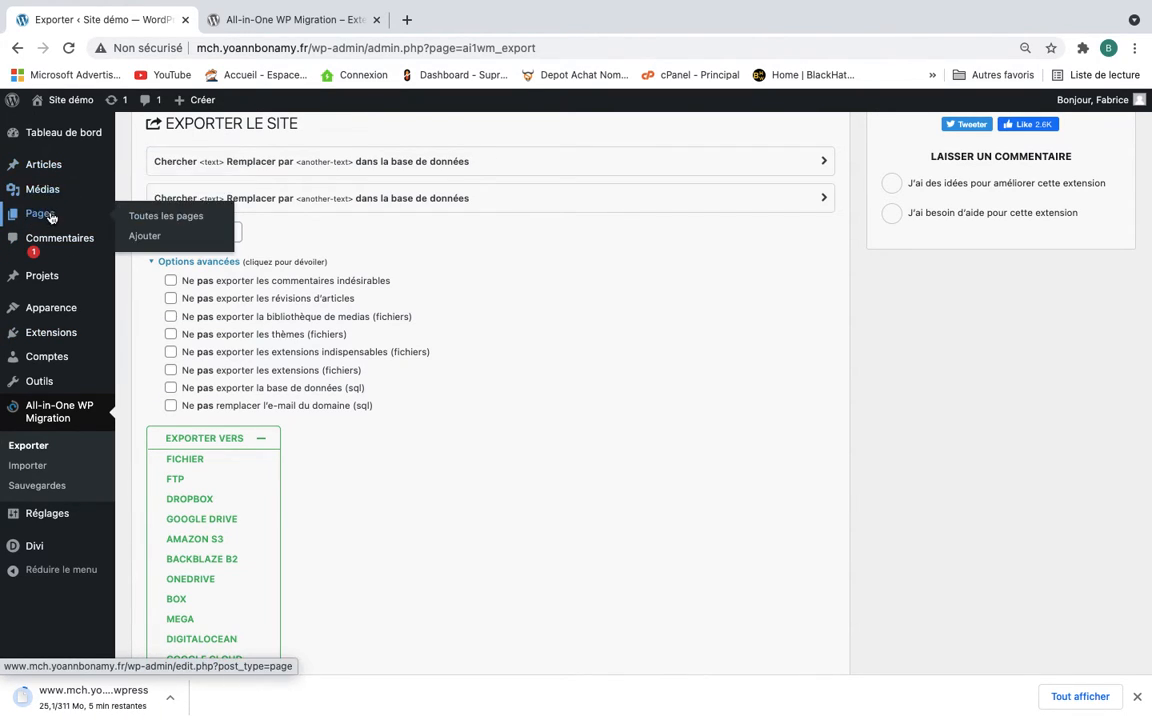
{"action": "right_click", "coordinate": [169, 218]}
{"action": "left_click", "coordinate": [197, 221]}
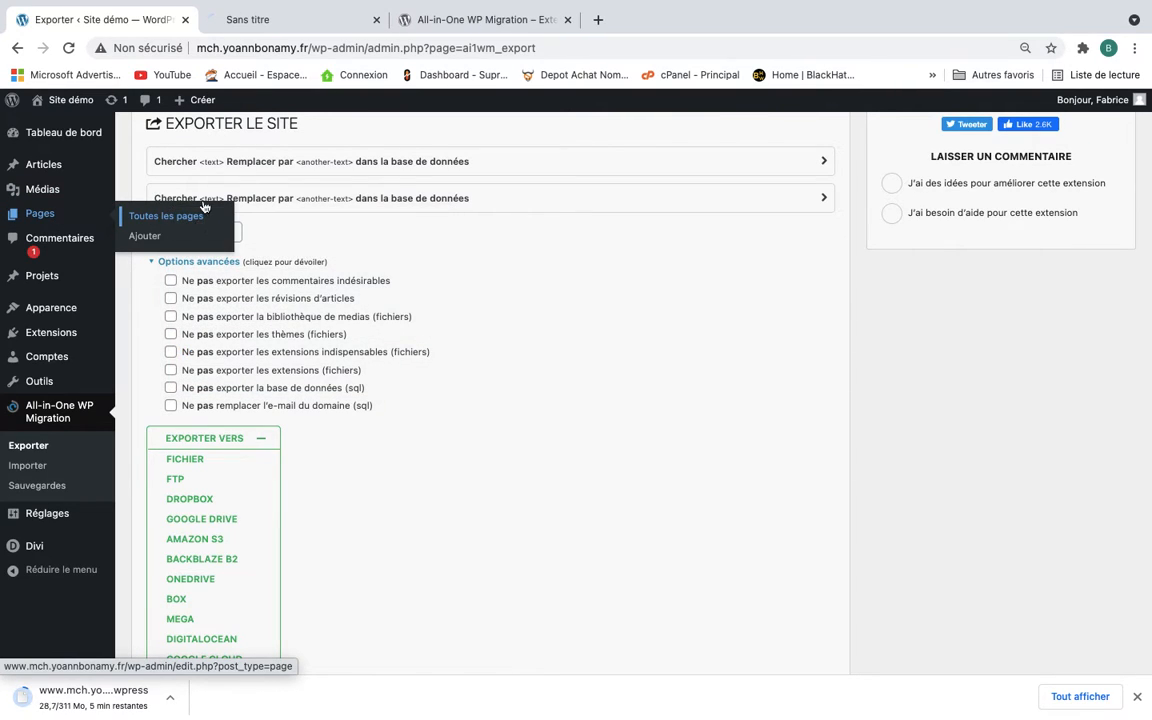
{"action": "left_click", "coordinate": [279, 24]}
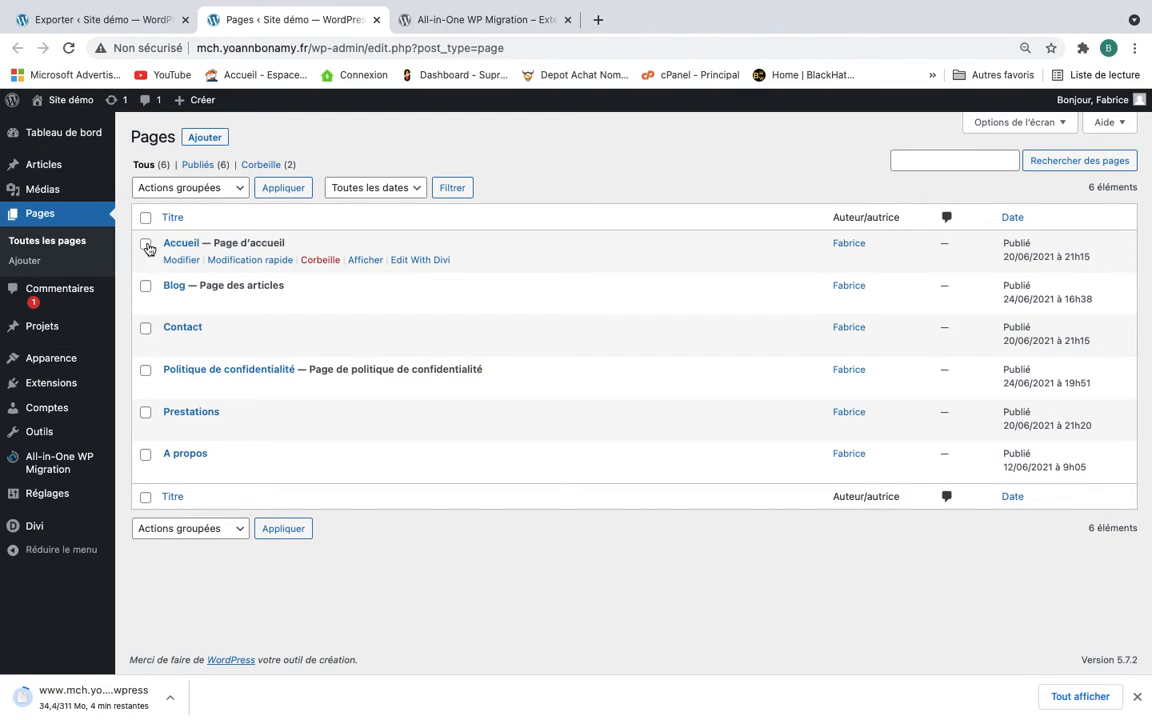
- Move all the listed pages, from Accueil to A propos, to the trash with one bulk action
{"action": "left_click", "coordinate": [146, 245]}
{"action": "left_click", "coordinate": [146, 287]}
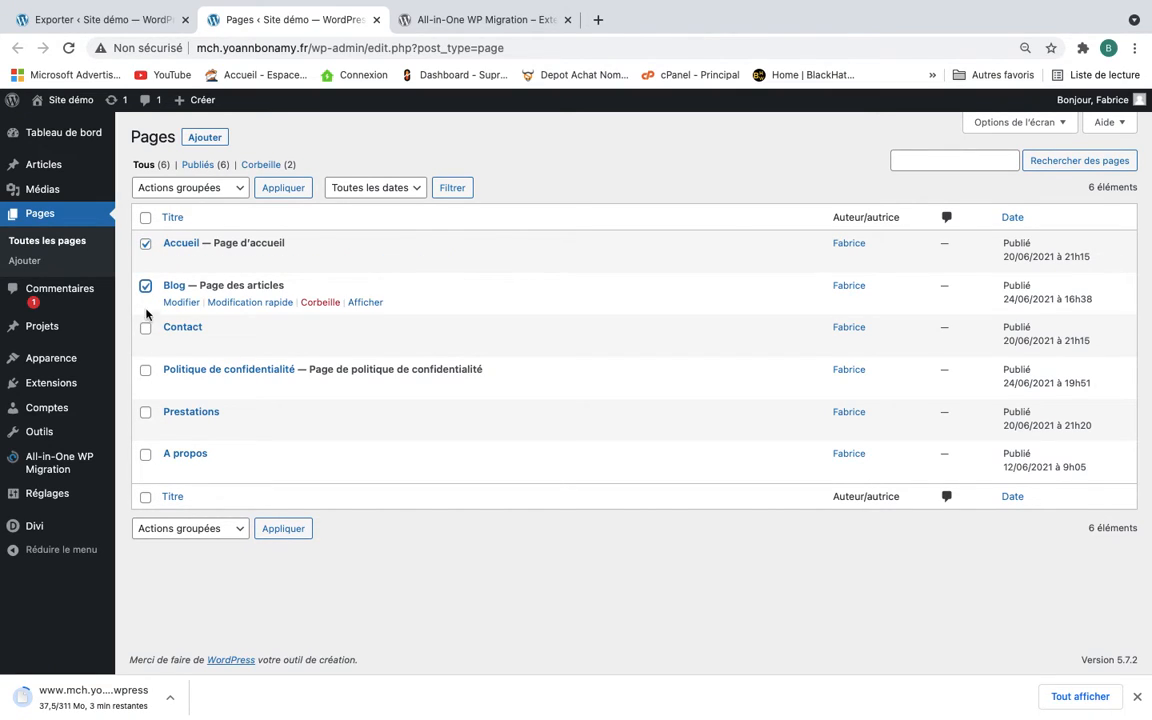
{"action": "left_click", "coordinate": [146, 329]}
{"action": "left_click", "coordinate": [147, 413]}
{"action": "left_click", "coordinate": [147, 456]}
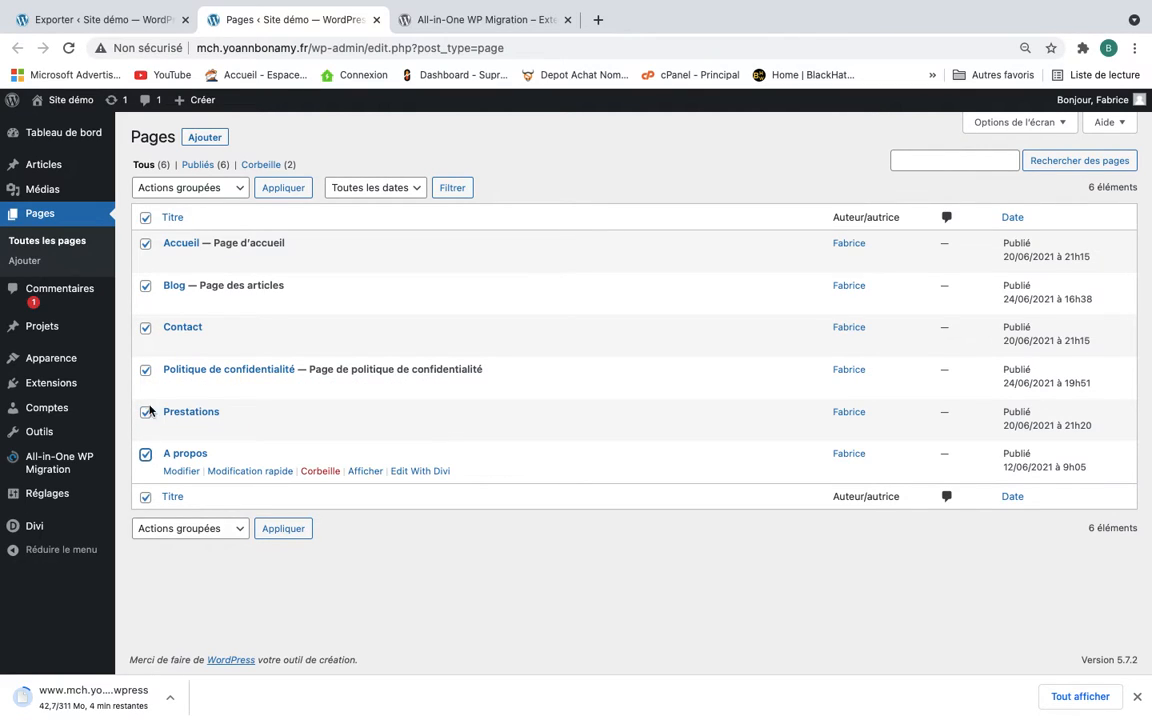
{"action": "left_click", "coordinate": [180, 188]}
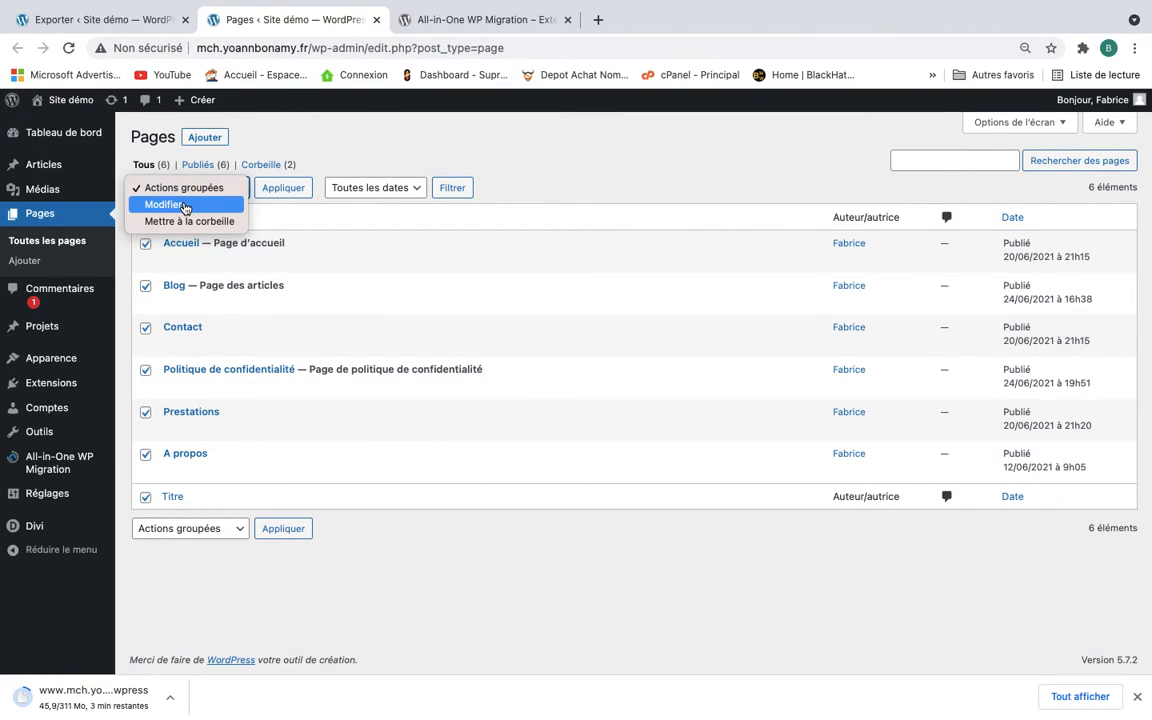
{"action": "left_click", "coordinate": [183, 221]}
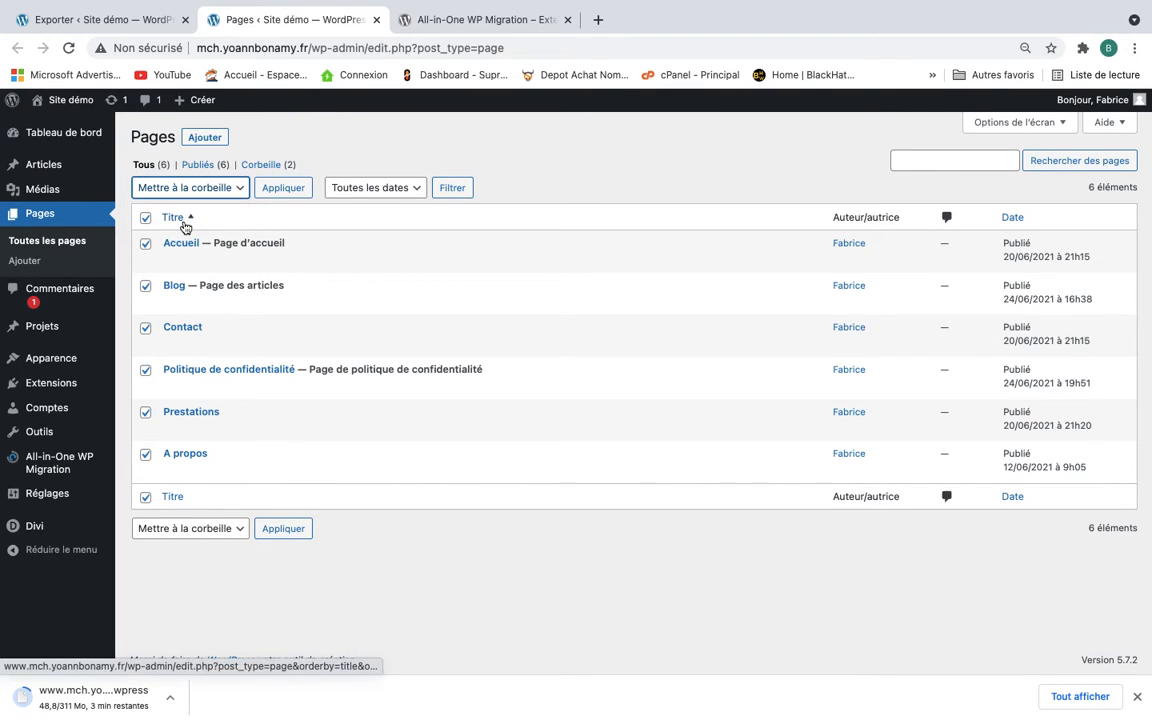
{"action": "left_click", "coordinate": [277, 191]}
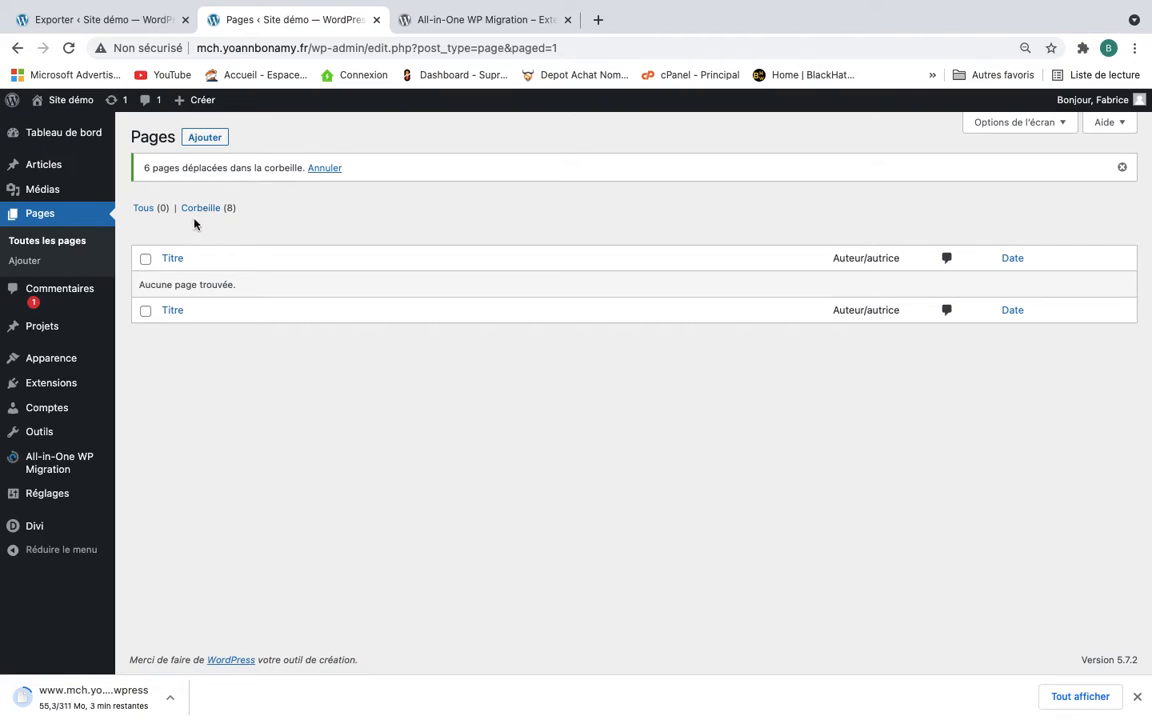
- Permanently delete every page in the pages trash, including Privacy Policy and Sample Page
{"action": "left_click", "coordinate": [205, 208]}
{"action": "left_click", "coordinate": [146, 217]}
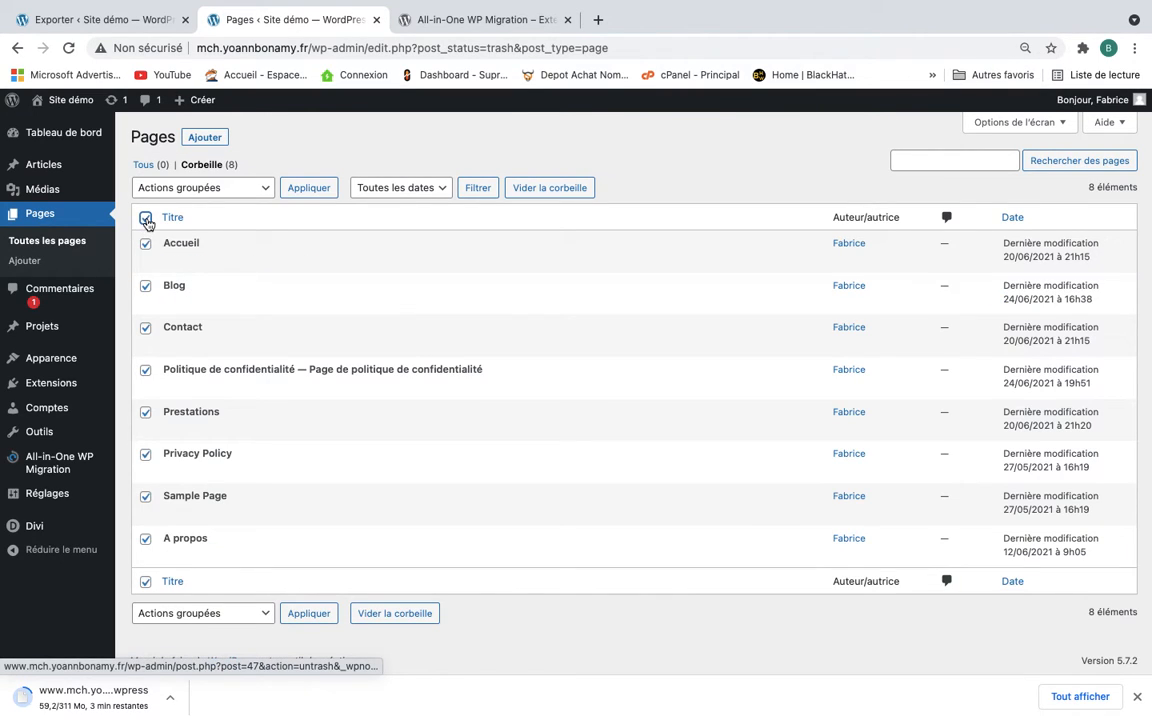
{"action": "left_click", "coordinate": [260, 195]}
{"action": "left_click", "coordinate": [250, 221]}
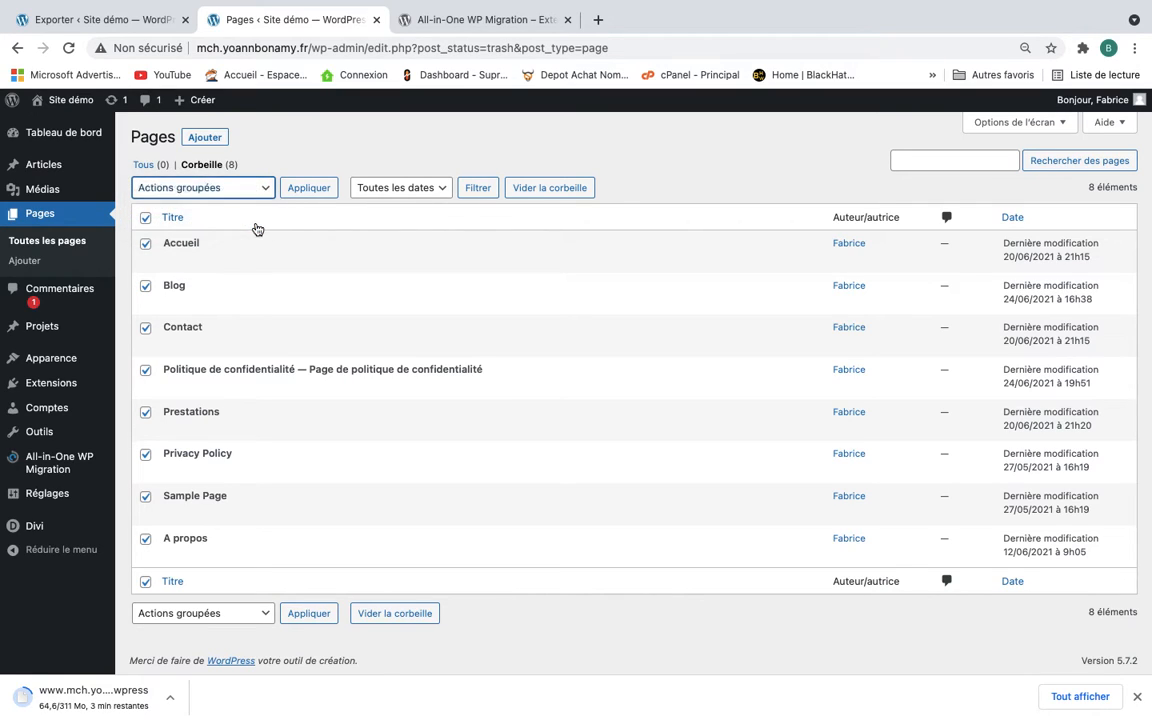
{"action": "left_click", "coordinate": [305, 190]}
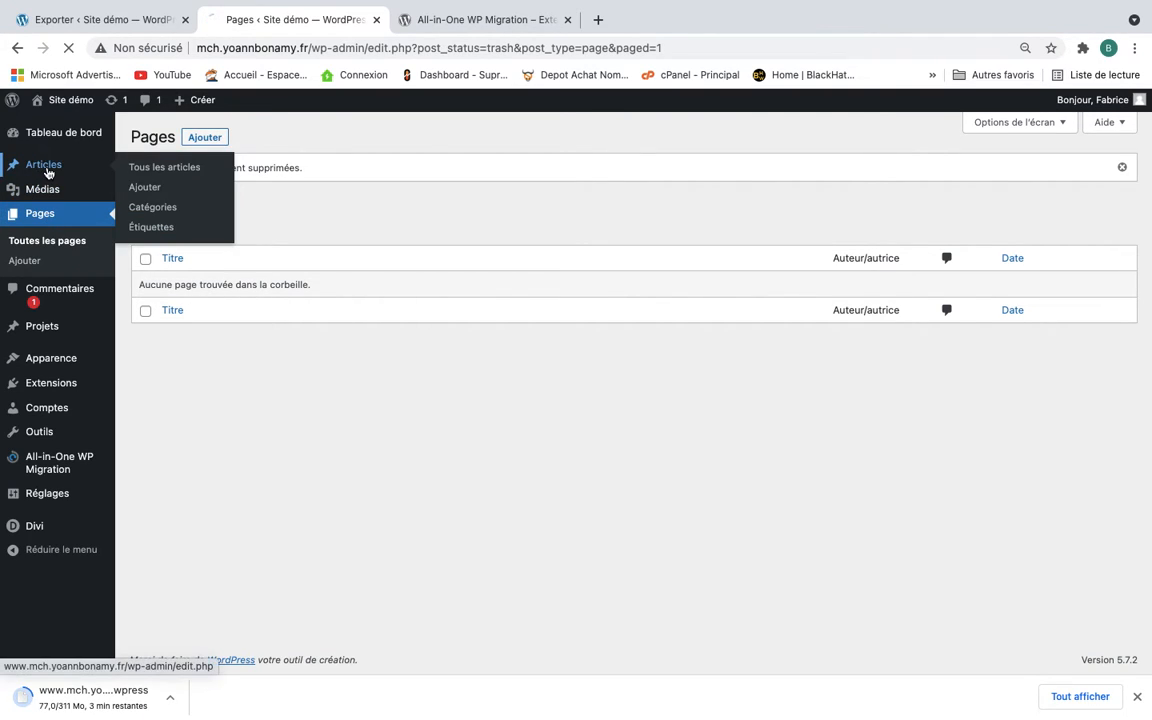
- Move all three articles, the untitled draft, "Différence entre les pages et les articles" and "Hello world!", to the trash with a bulk action
{"action": "left_click", "coordinate": [46, 168]}
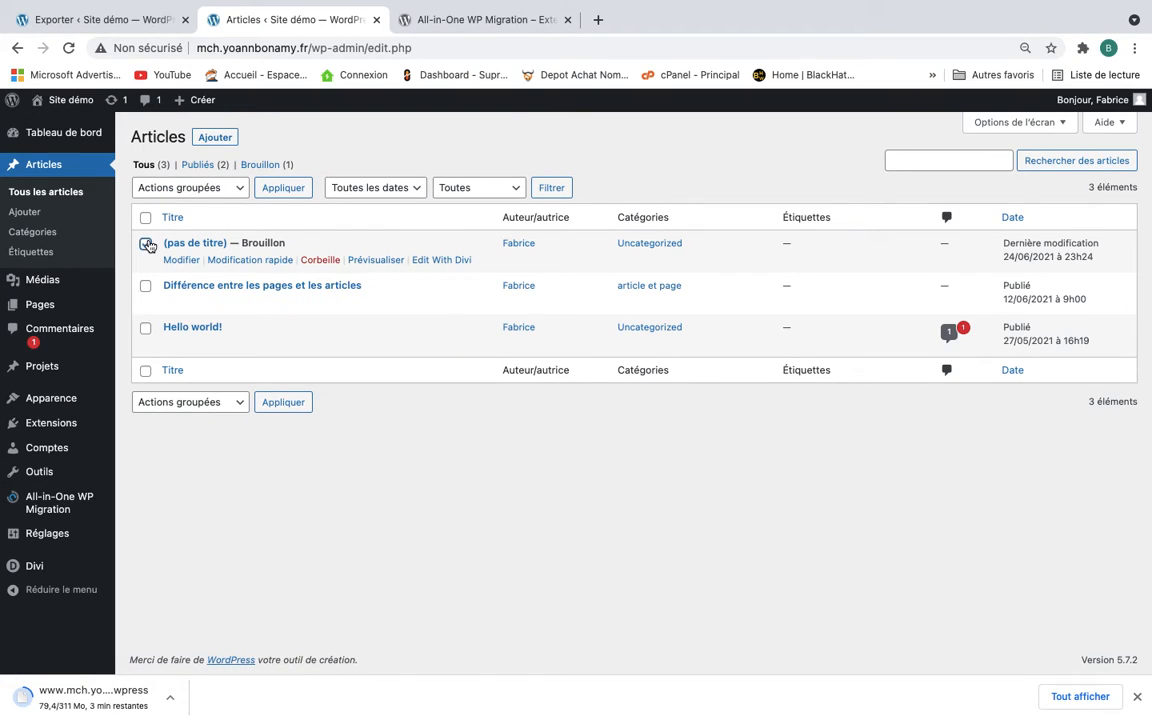
{"action": "left_click", "coordinate": [145, 243]}
{"action": "left_click", "coordinate": [145, 286]}
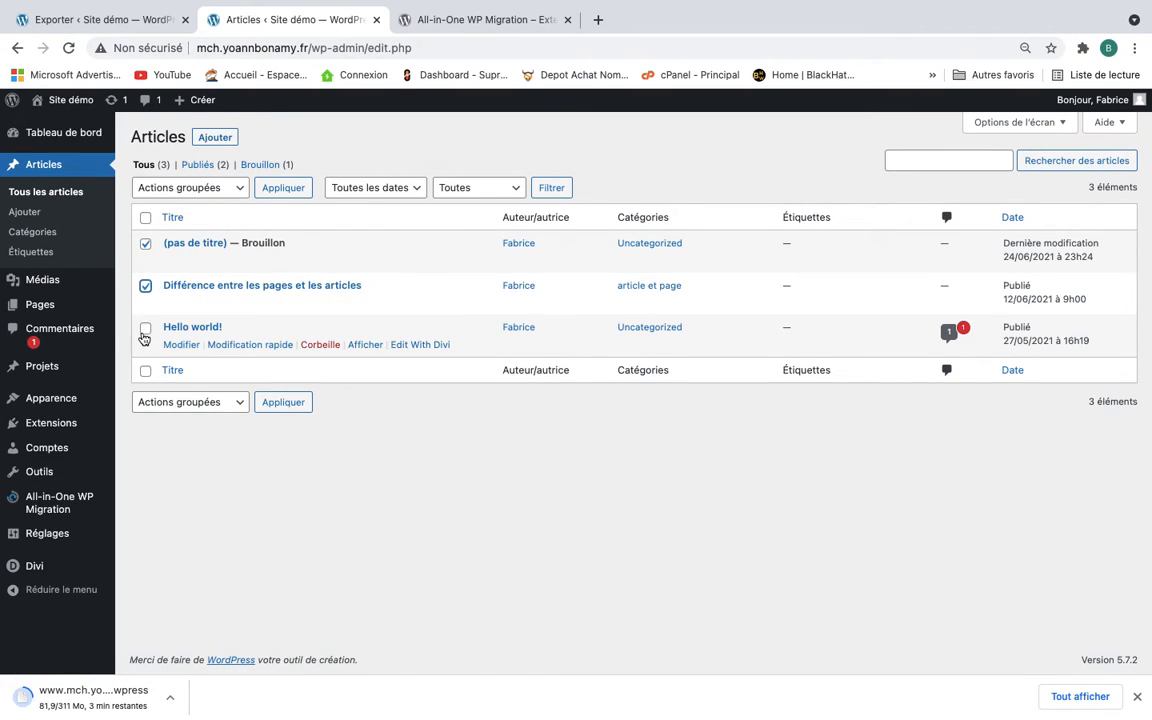
{"action": "left_click", "coordinate": [181, 194]}
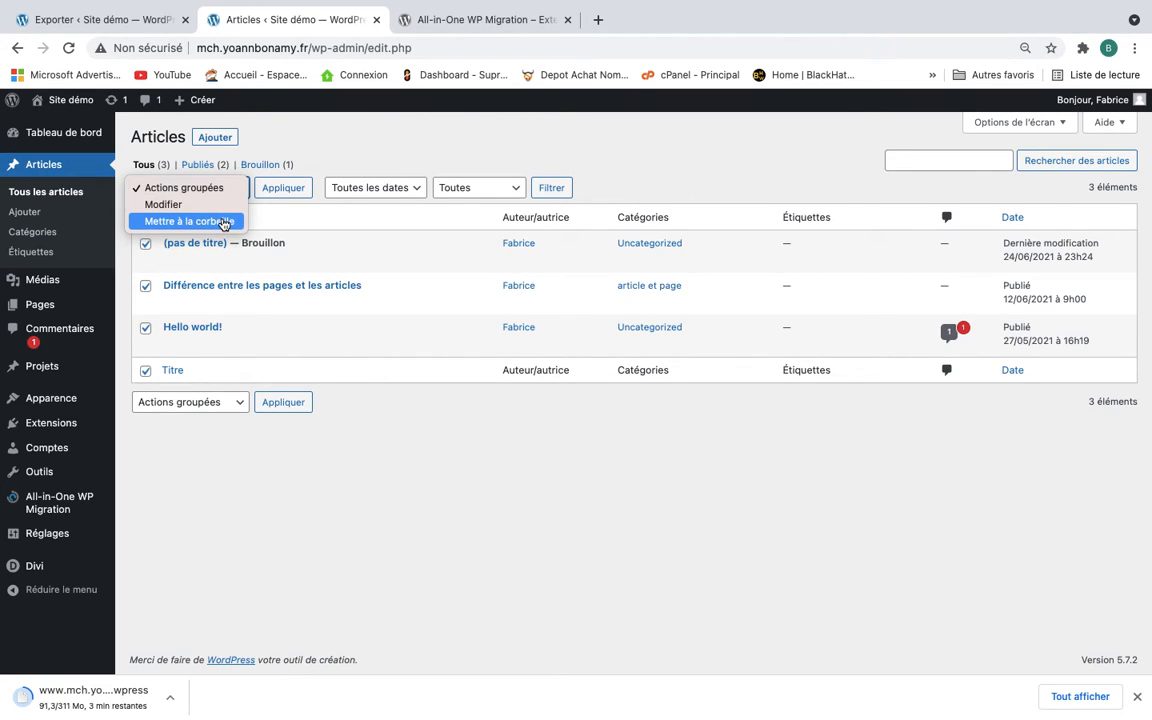
{"action": "left_click", "coordinate": [219, 224]}
{"action": "left_click", "coordinate": [281, 190]}
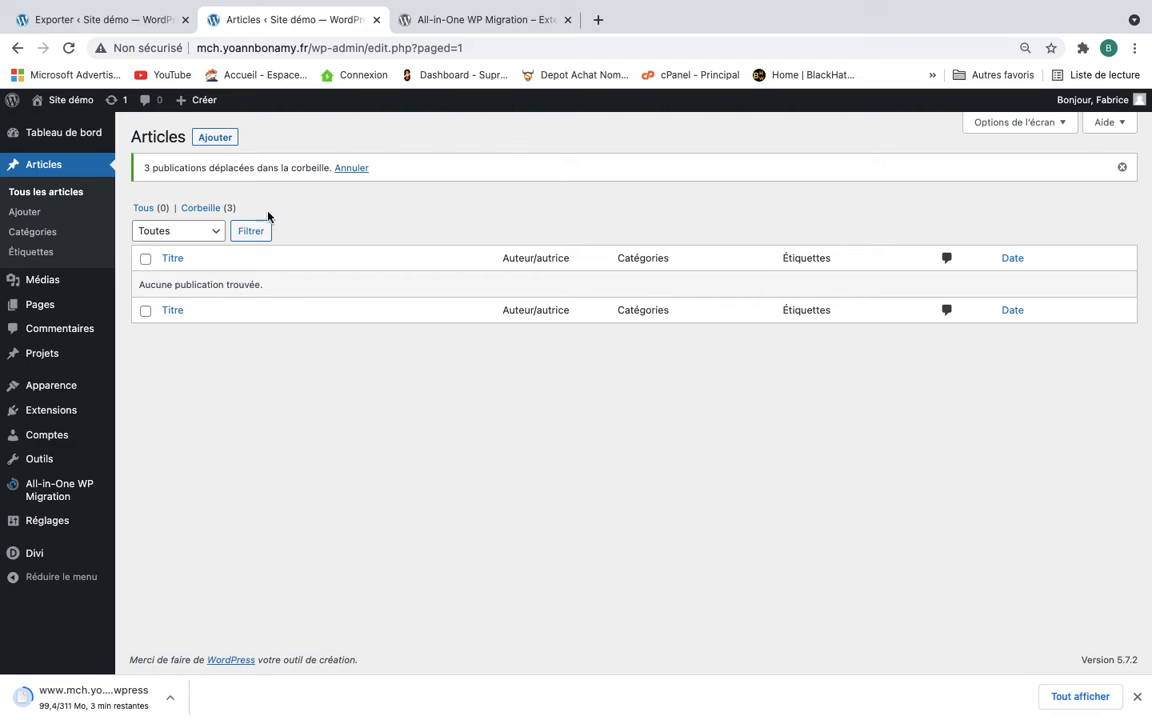
- Permanently delete all the articles in the articles trash
{"action": "left_click", "coordinate": [205, 208]}
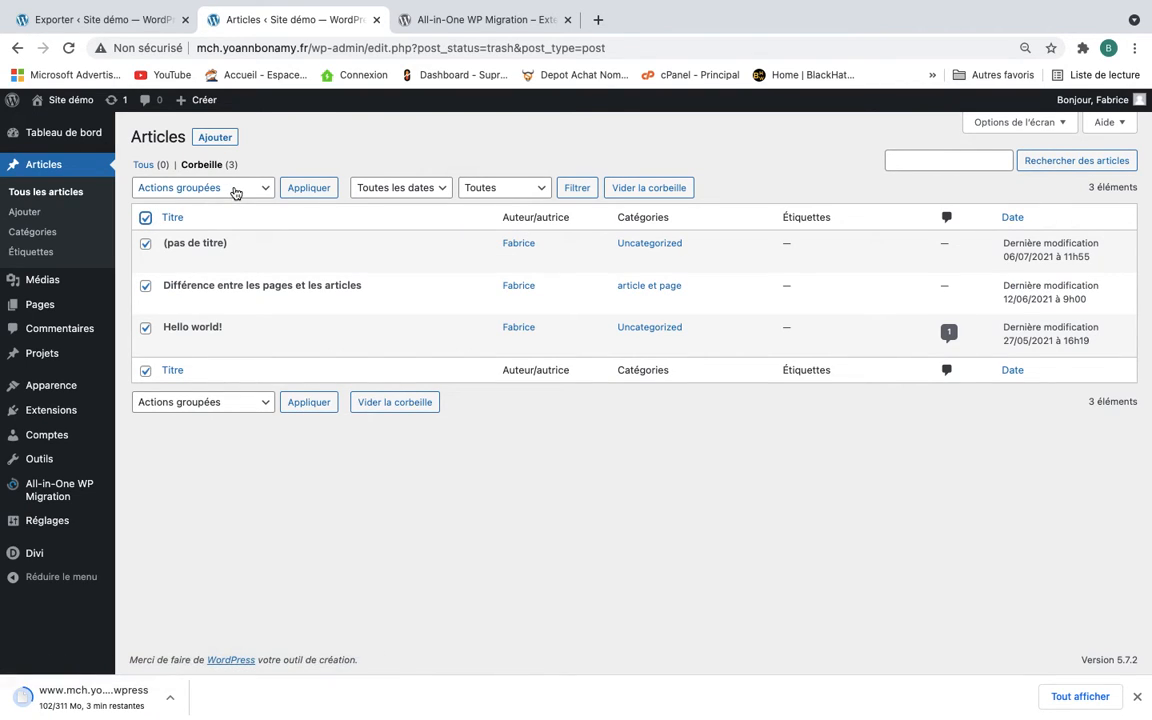
{"action": "left_click", "coordinate": [236, 191]}
{"action": "left_click", "coordinate": [236, 221]}
{"action": "left_click", "coordinate": [314, 185]}
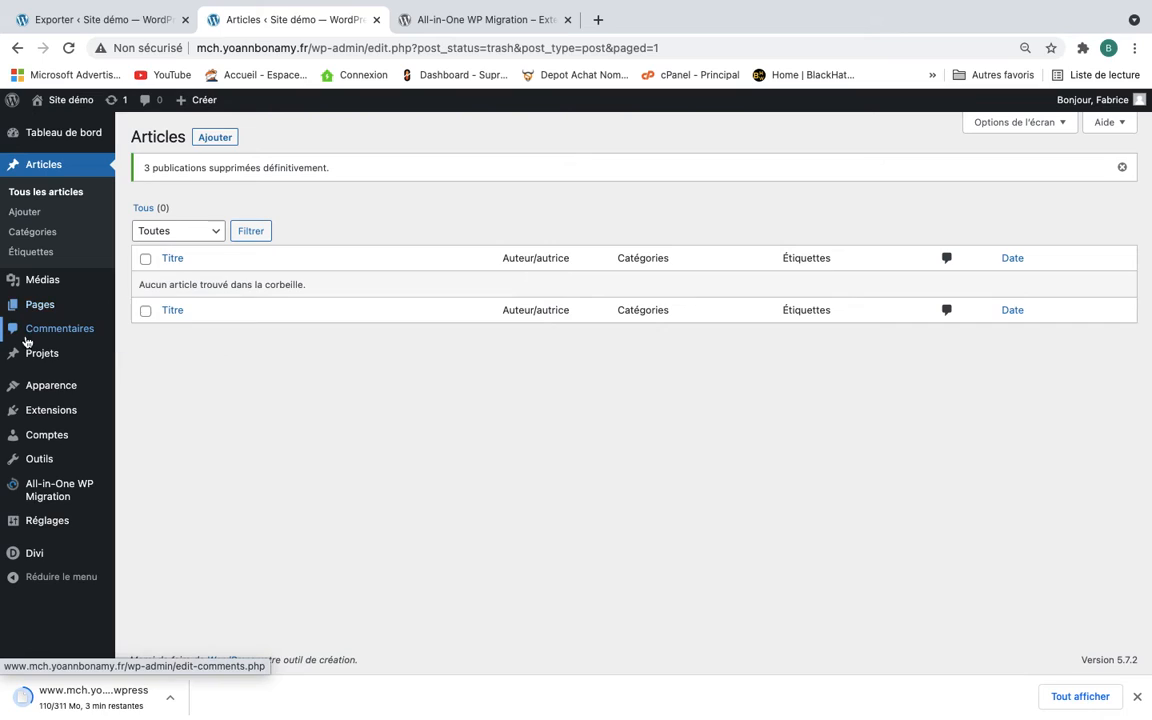
- Delete the Add From Server, Akismet Anti-Spam and Hello Dolly extensions with one bulk action, leaving All-in-One WP Migration unselected
{"action": "mouse_move", "coordinate": [41, 409]}
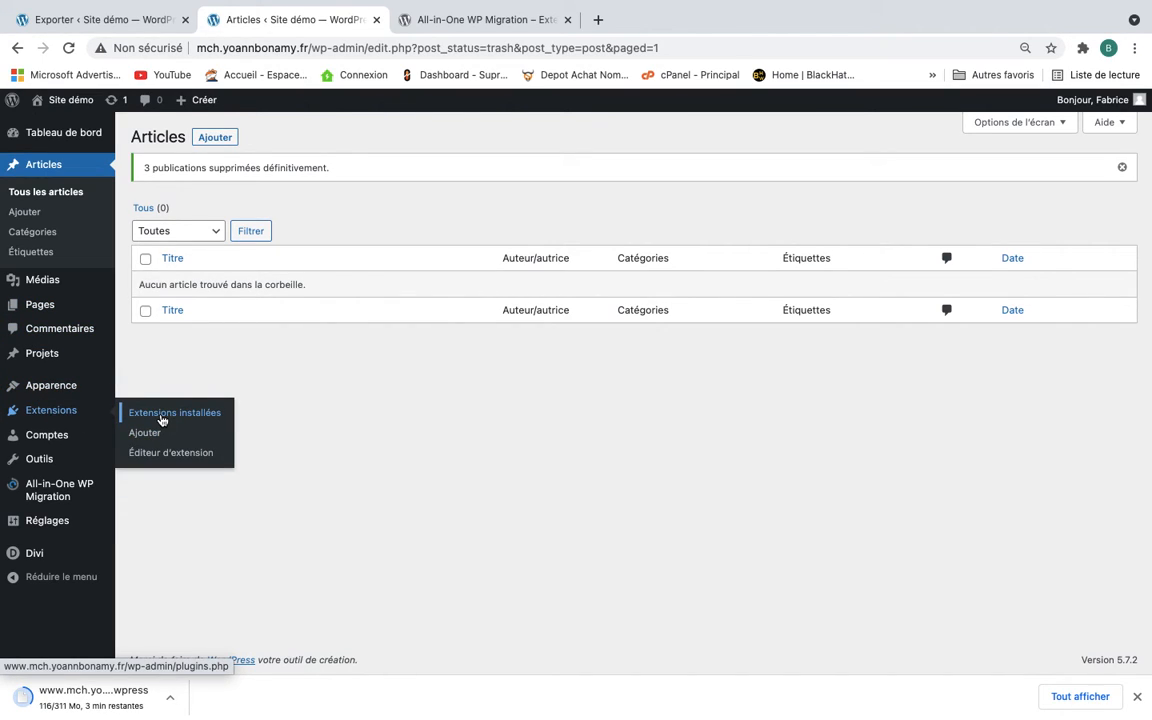
{"action": "left_click", "coordinate": [161, 419]}
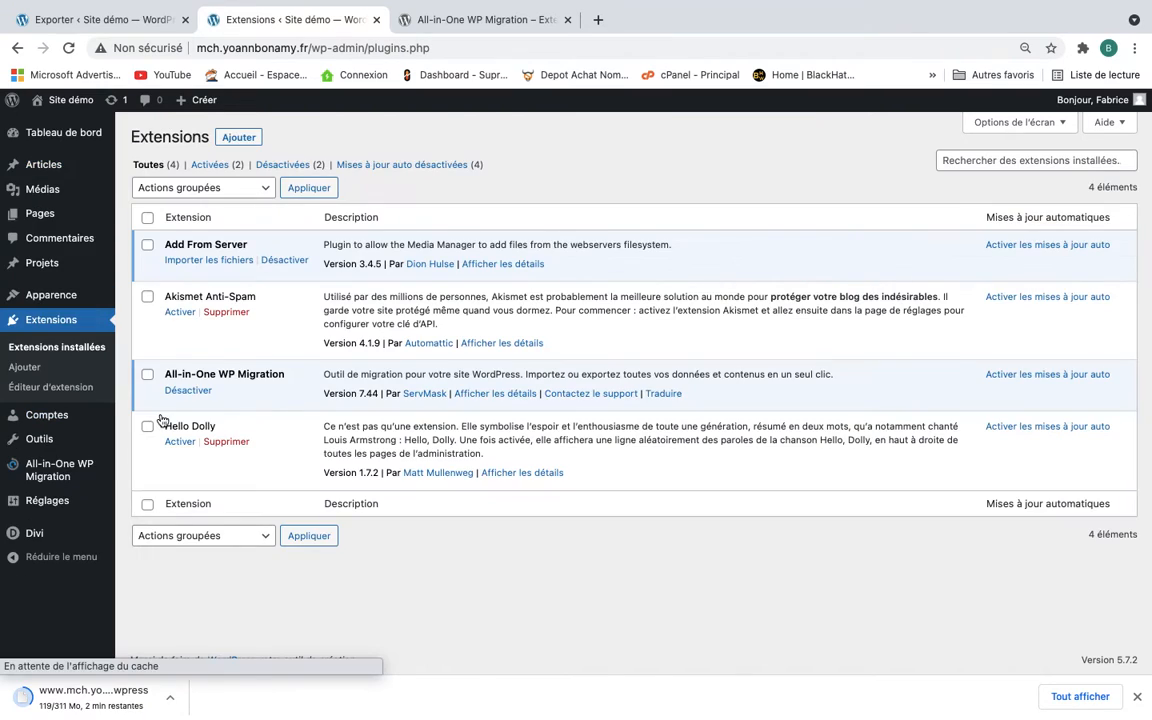
{"action": "left_click", "coordinate": [147, 247]}
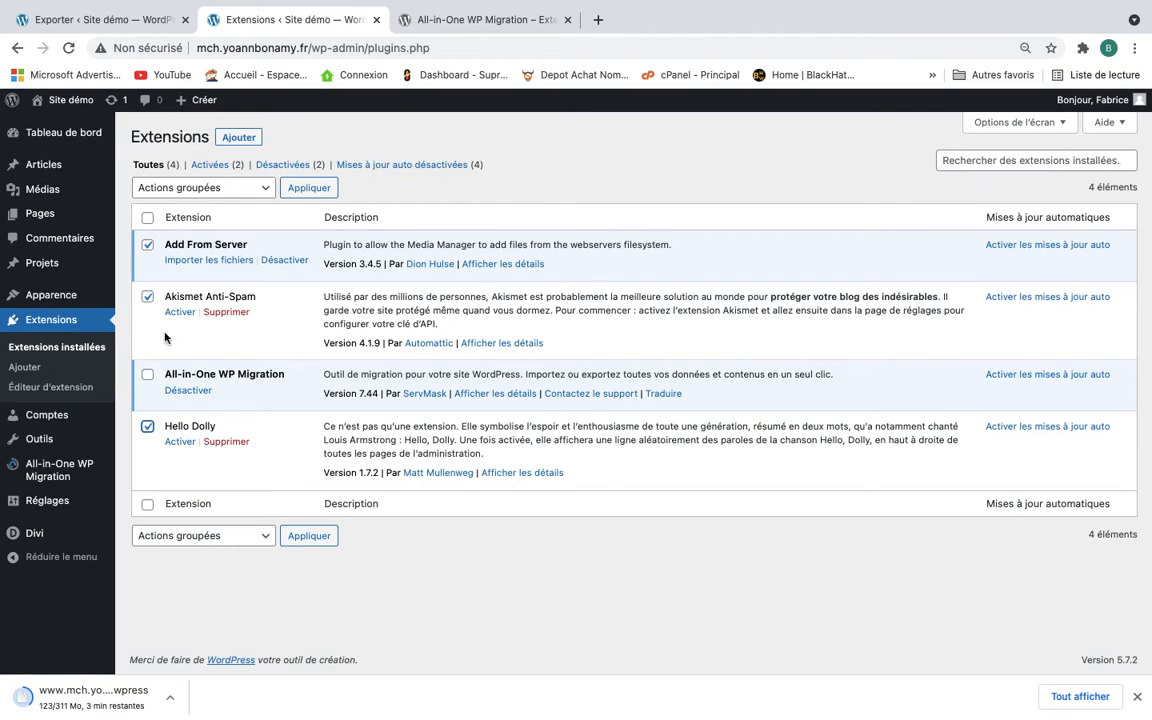
{"action": "left_click", "coordinate": [176, 189]}
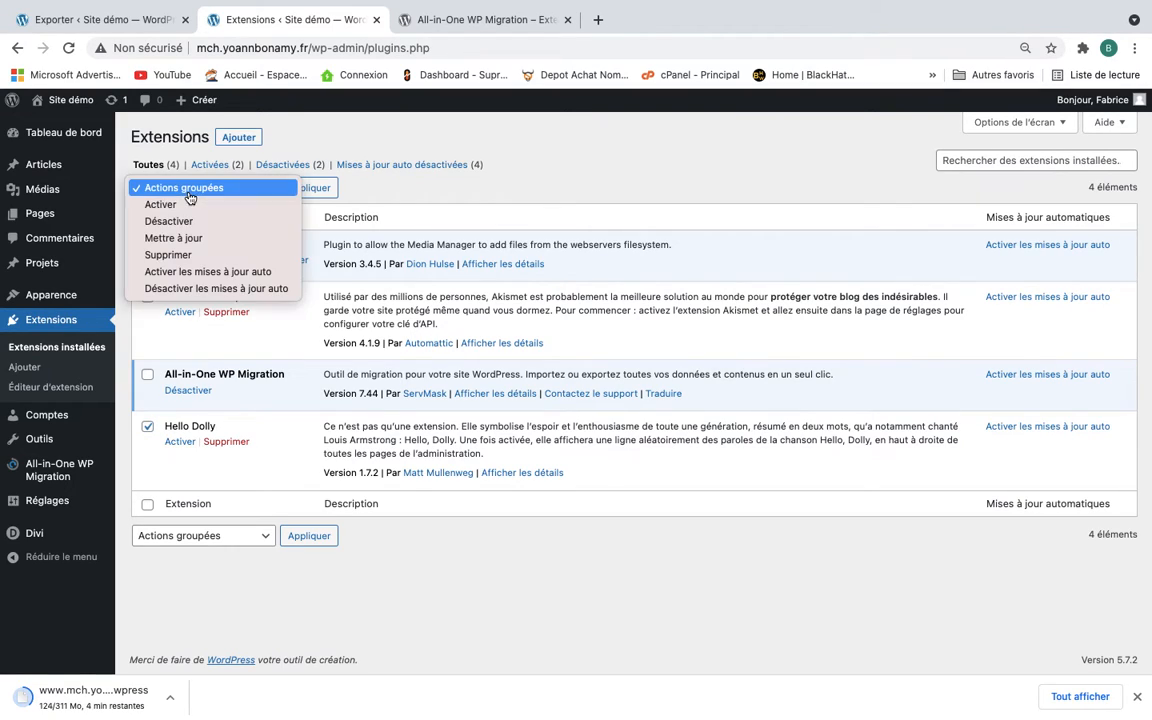
{"action": "left_click", "coordinate": [179, 258]}
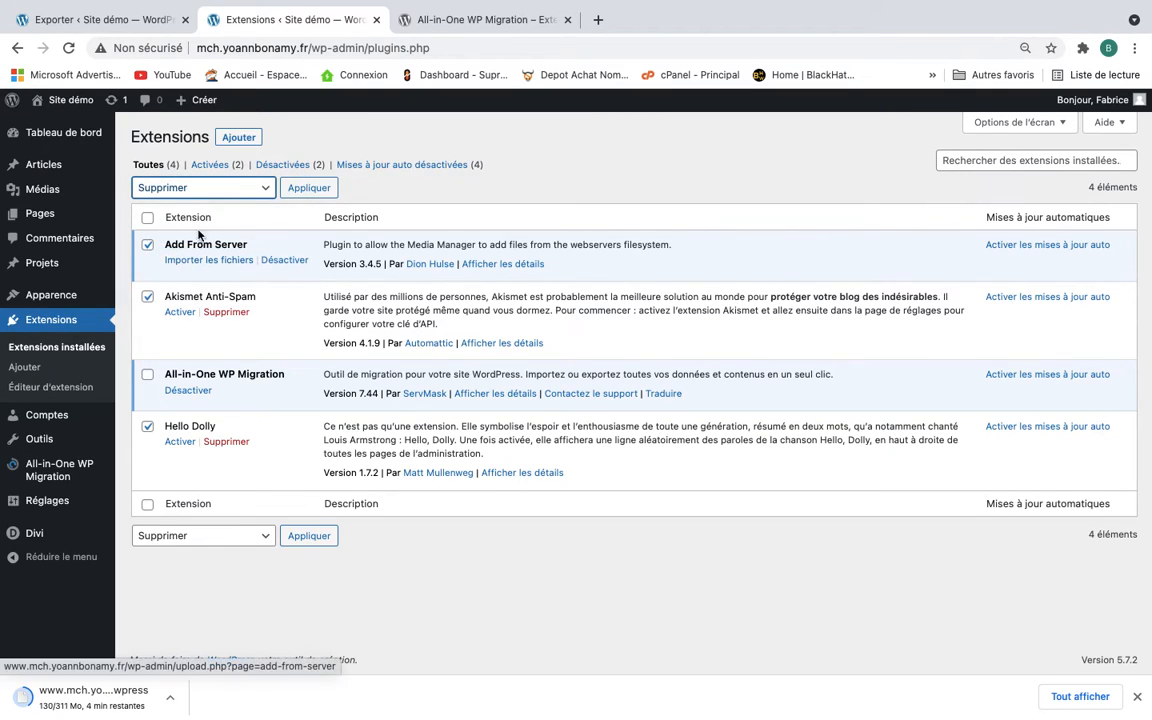
{"action": "left_click", "coordinate": [302, 190]}
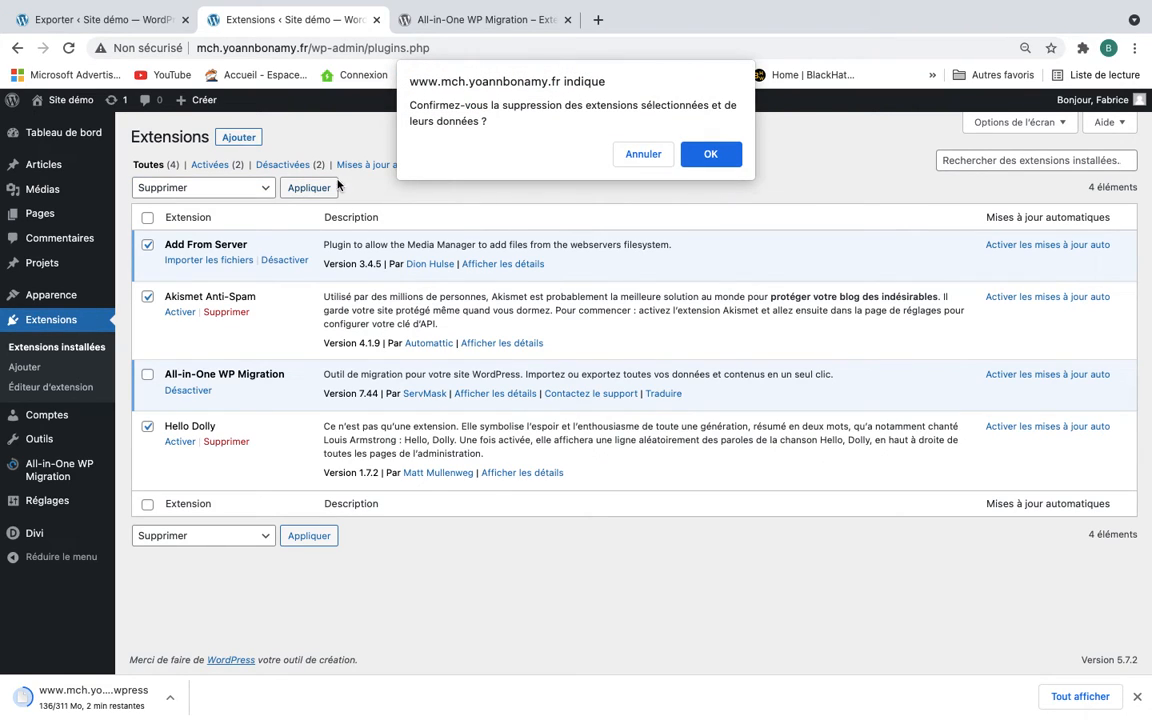
{"action": "left_click", "coordinate": [703, 162]}
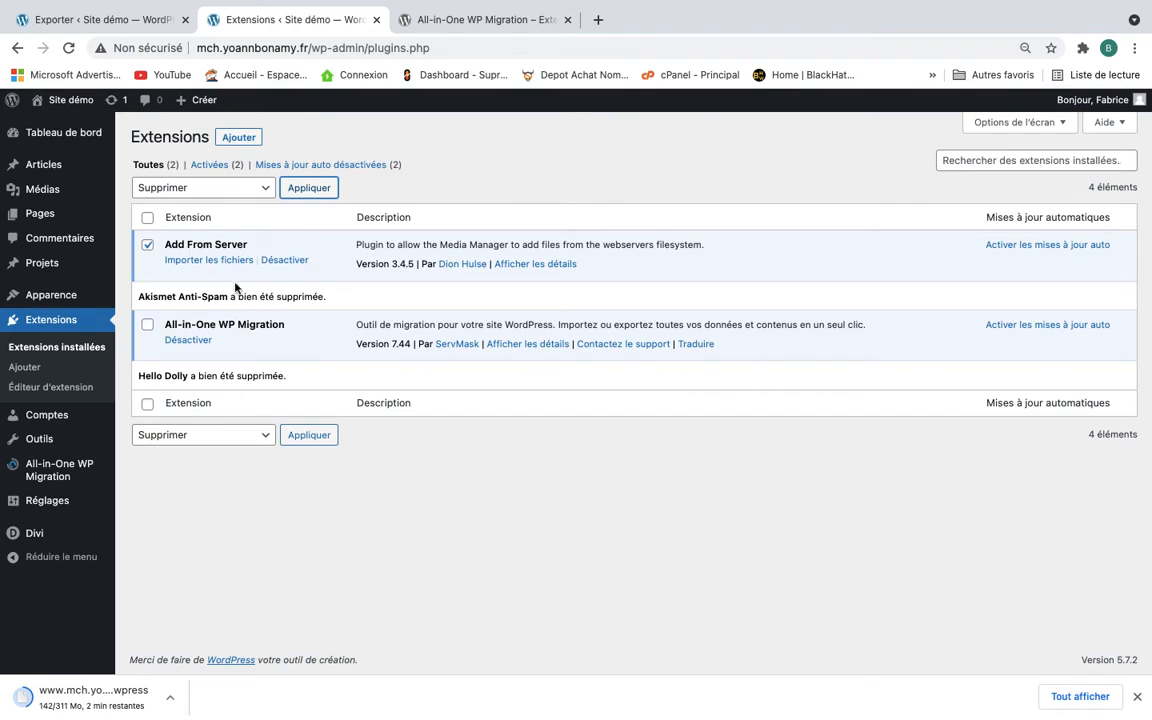
- Change the site title to "Site de test" in the general settings
{"action": "mouse_move", "coordinate": [42, 423]}
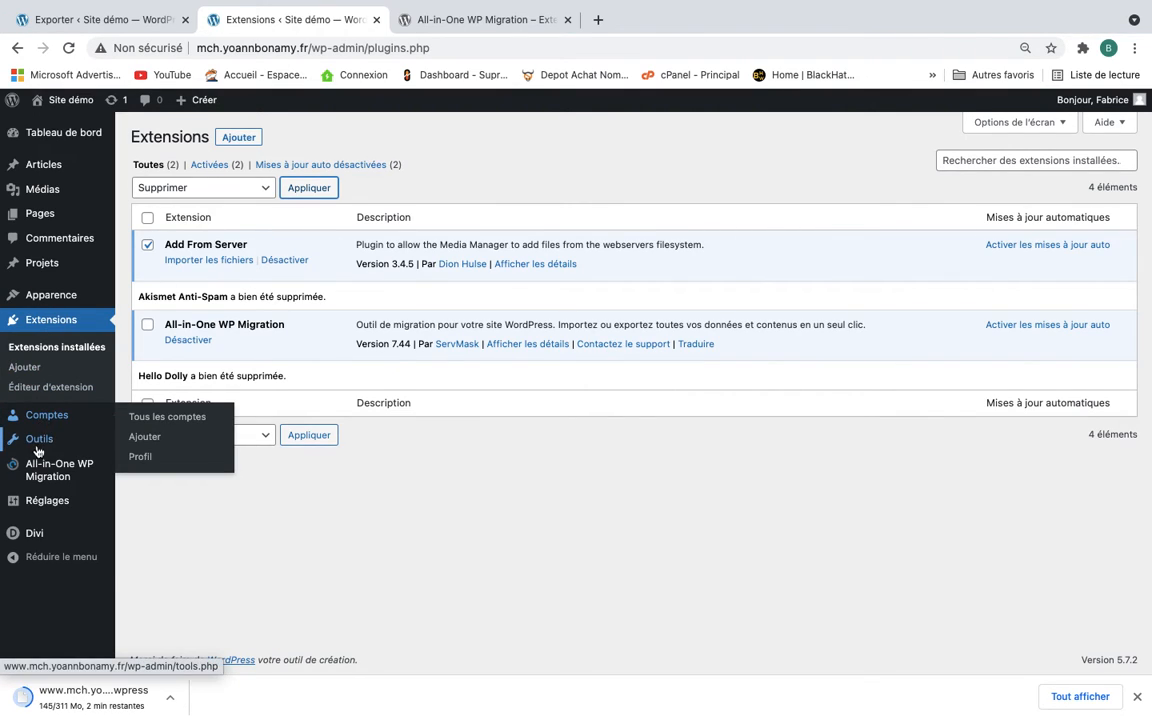
{"action": "mouse_move", "coordinate": [50, 509]}
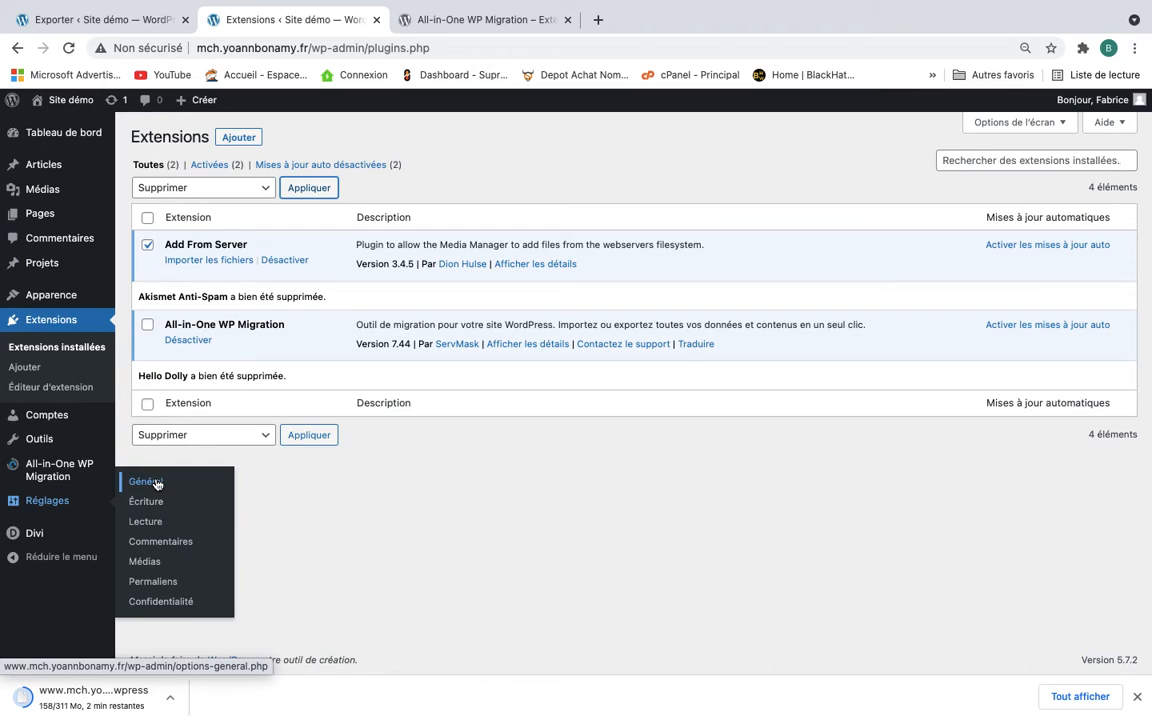
{"action": "left_click", "coordinate": [156, 484]}
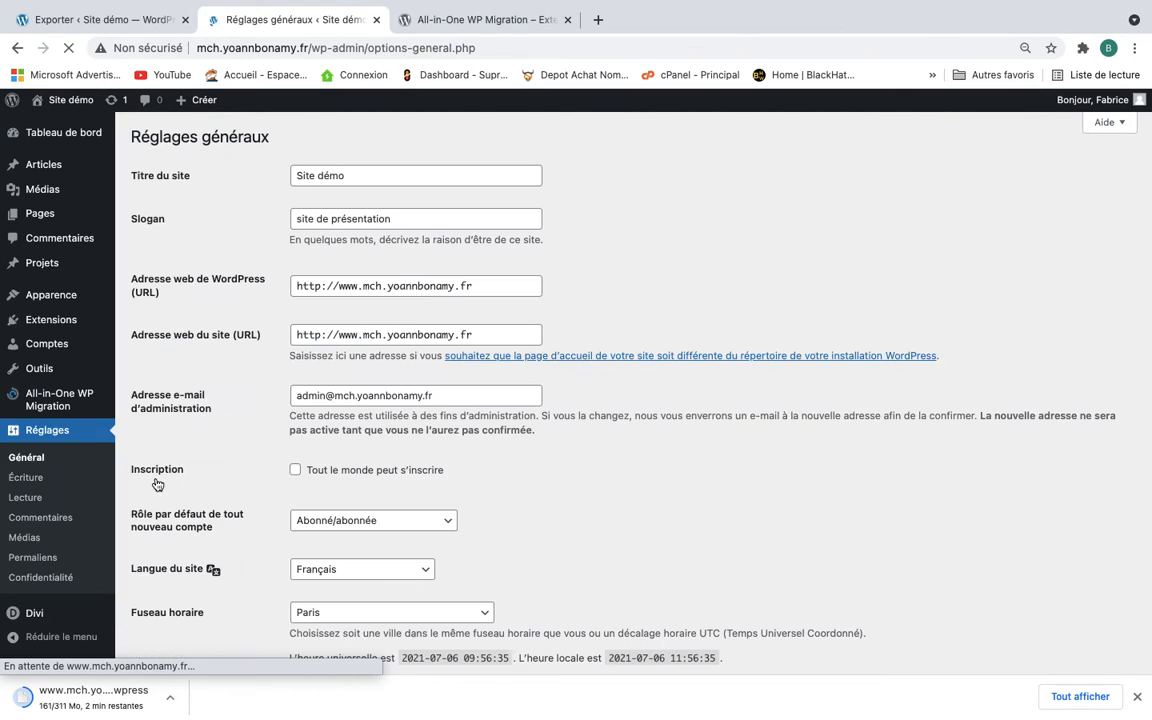
{"action": "left_click", "coordinate": [354, 171]}
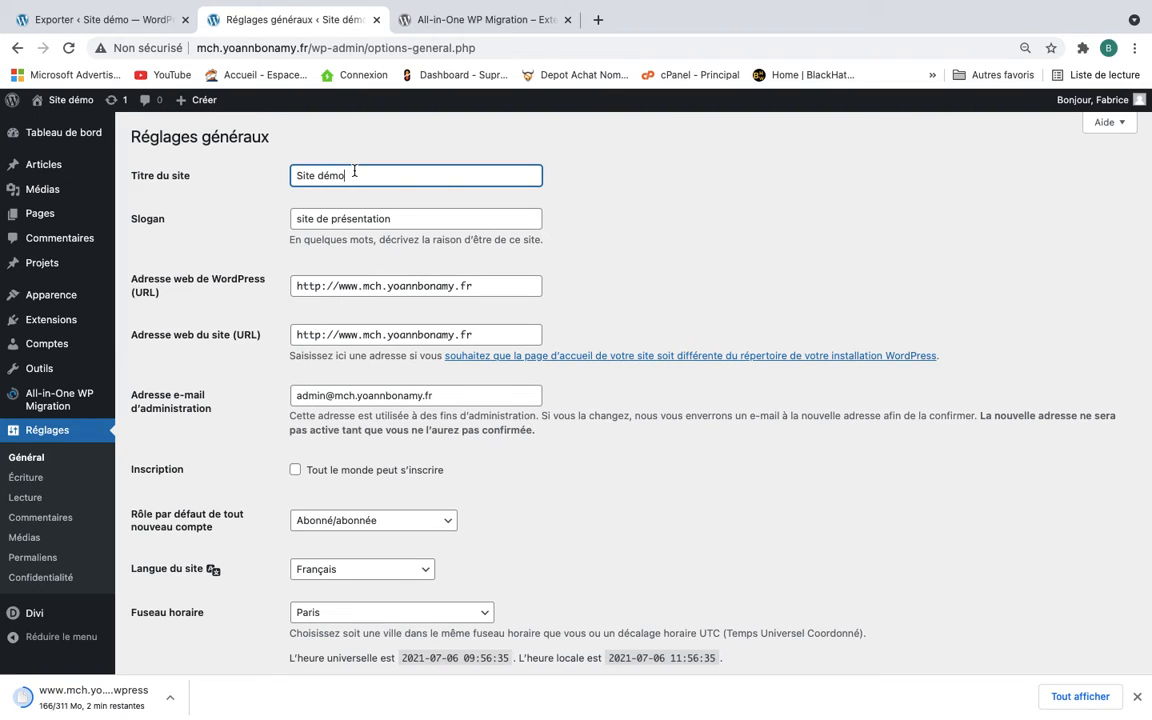
{"action": "key", "text": "BackSpace"}
{"action": "key", "text": "BackSpace"}
{"action": "key", "text": "BackSpace"}
{"action": "key", "text": "BackSpace"}
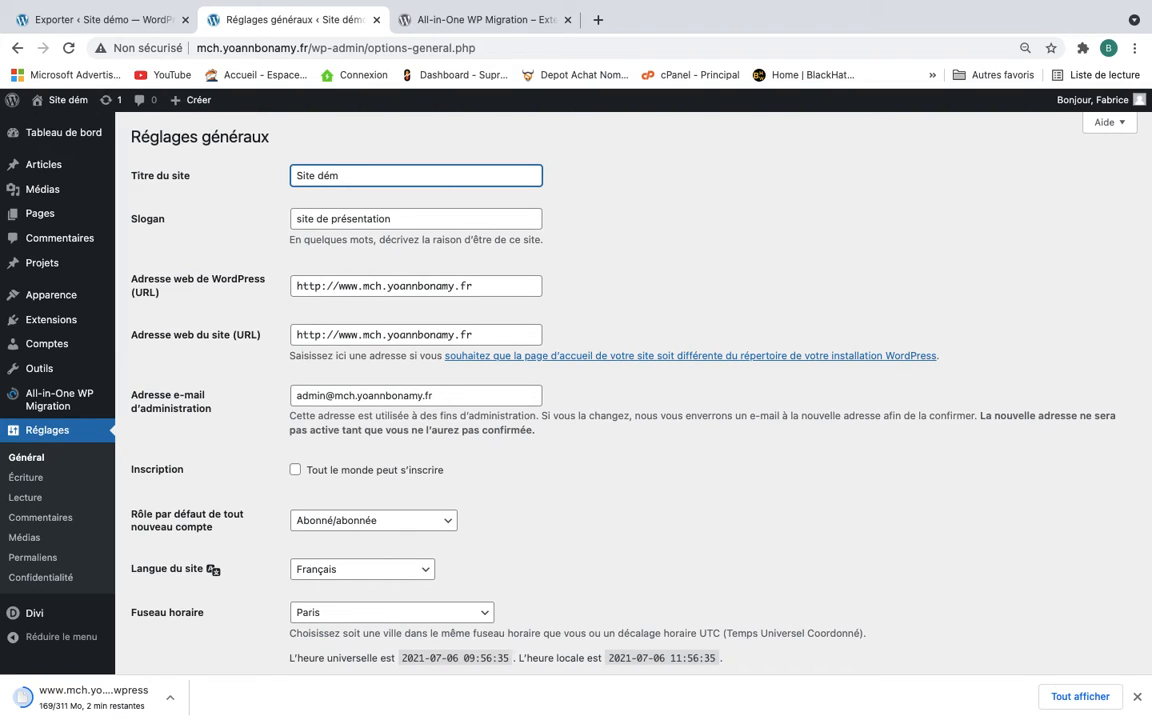
{"action": "type", "text": "de test"}
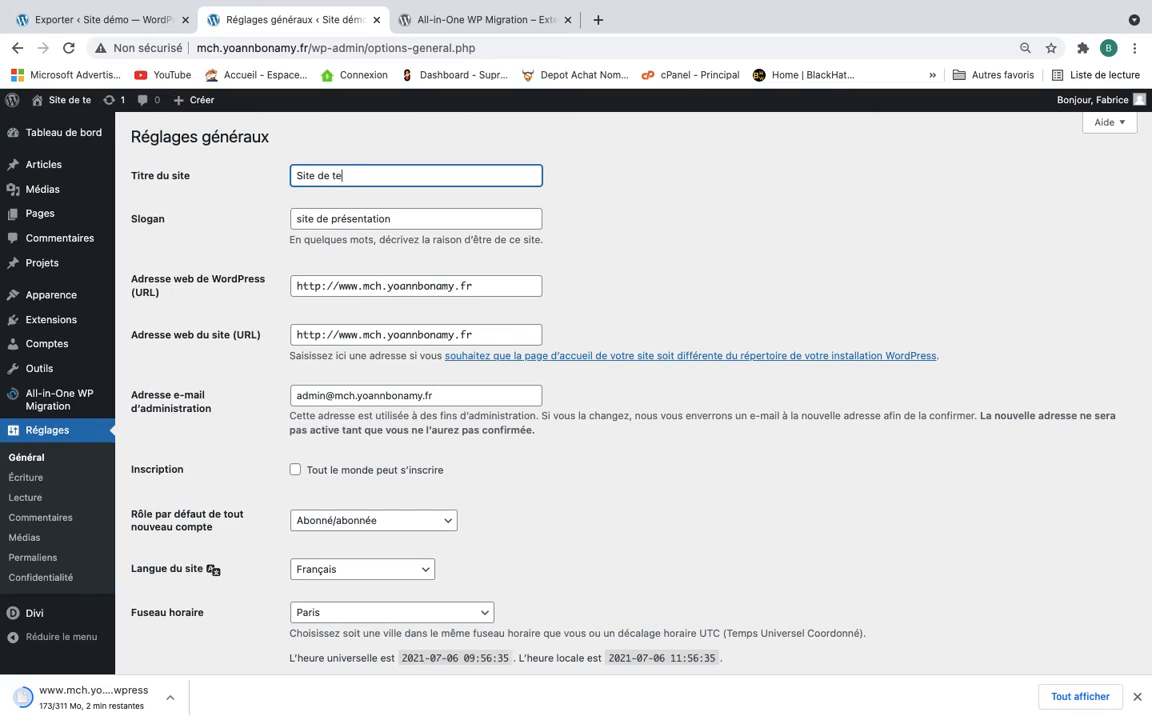
- Change the site slogan to "site de test" and save the general settings
{"action": "left_click", "coordinate": [406, 224]}
{"action": "key", "text": "BackSpace"}
{"action": "key", "text": "BackSpace"}
{"action": "key", "text": "BackSpace"}
{"action": "key", "text": "BackSpace"}
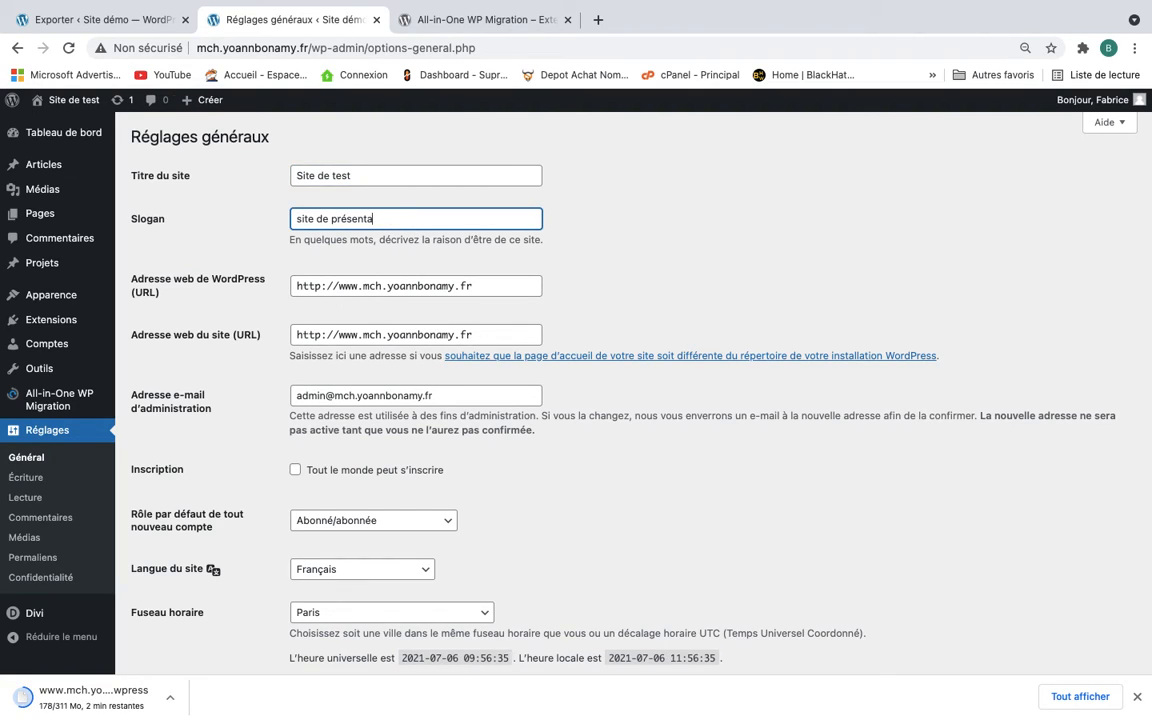
{"action": "key", "text": "BackSpace"}
{"action": "key", "text": "BackSpace"}
{"action": "key", "text": "BackSpace"}
{"action": "type", "text": "test"}
{"action": "scroll", "coordinate": [370, 300], "scroll_direction": "down", "scroll_amount": 5}
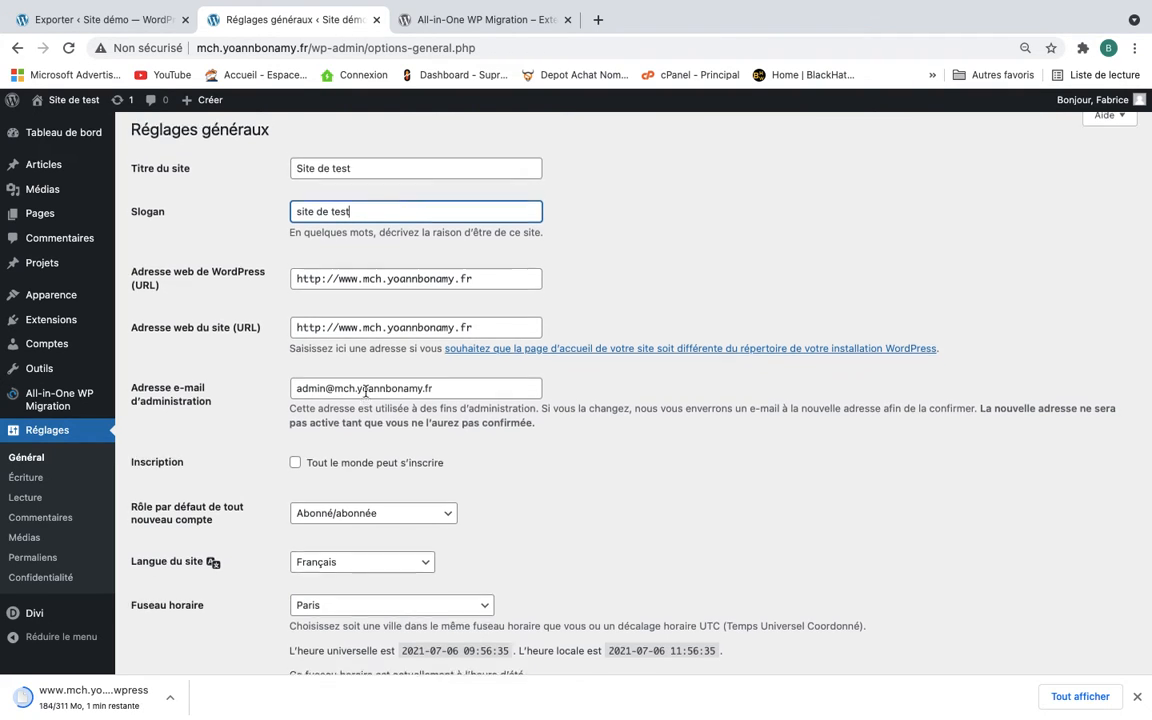
{"action": "scroll", "coordinate": [365, 391], "scroll_direction": "down", "scroll_amount": 4}
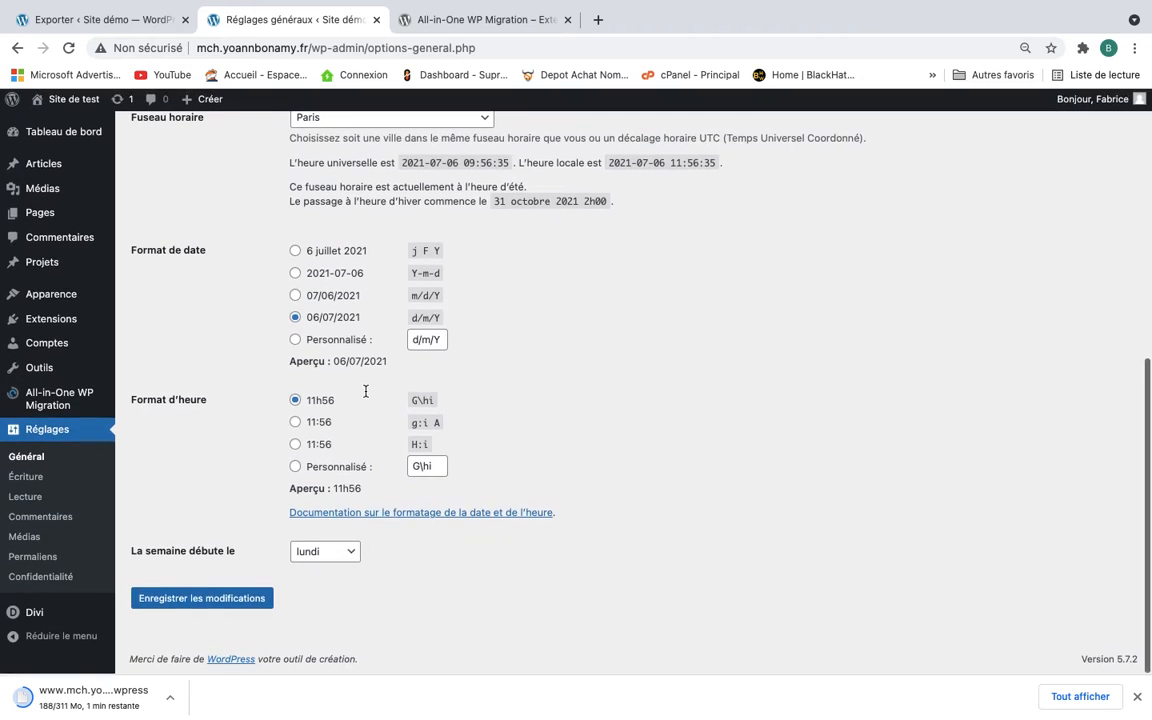
{"action": "left_click", "coordinate": [191, 612]}
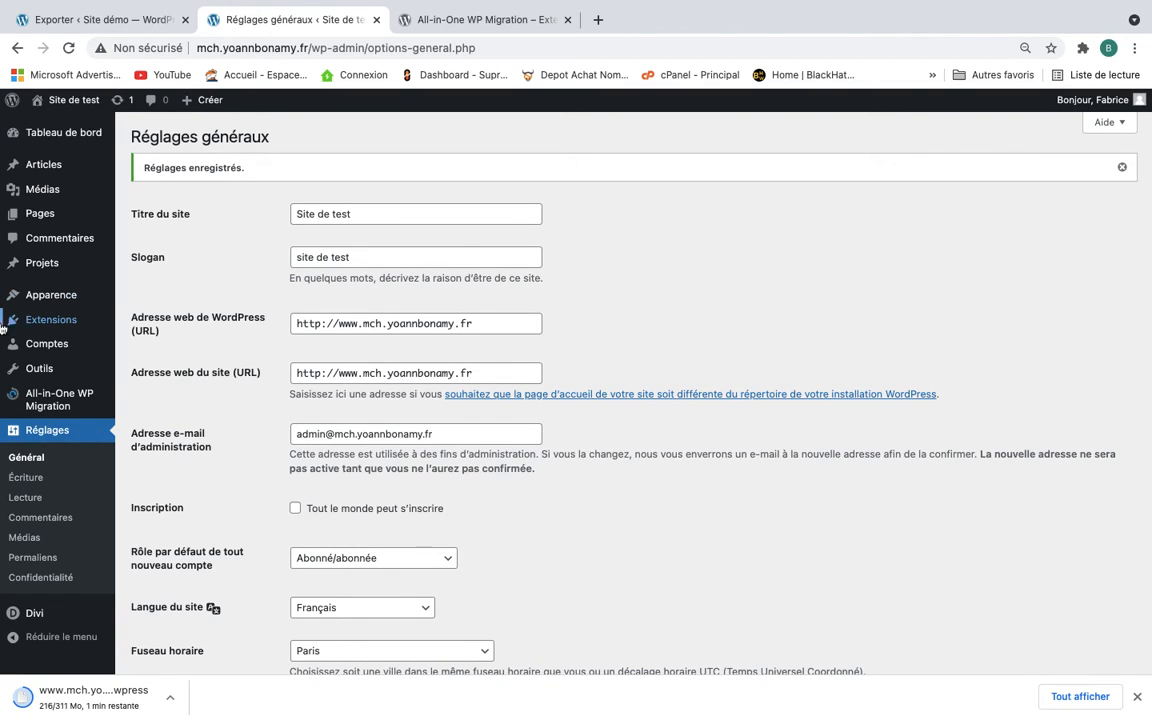
{"action": "mouse_move", "coordinate": [47, 368]}
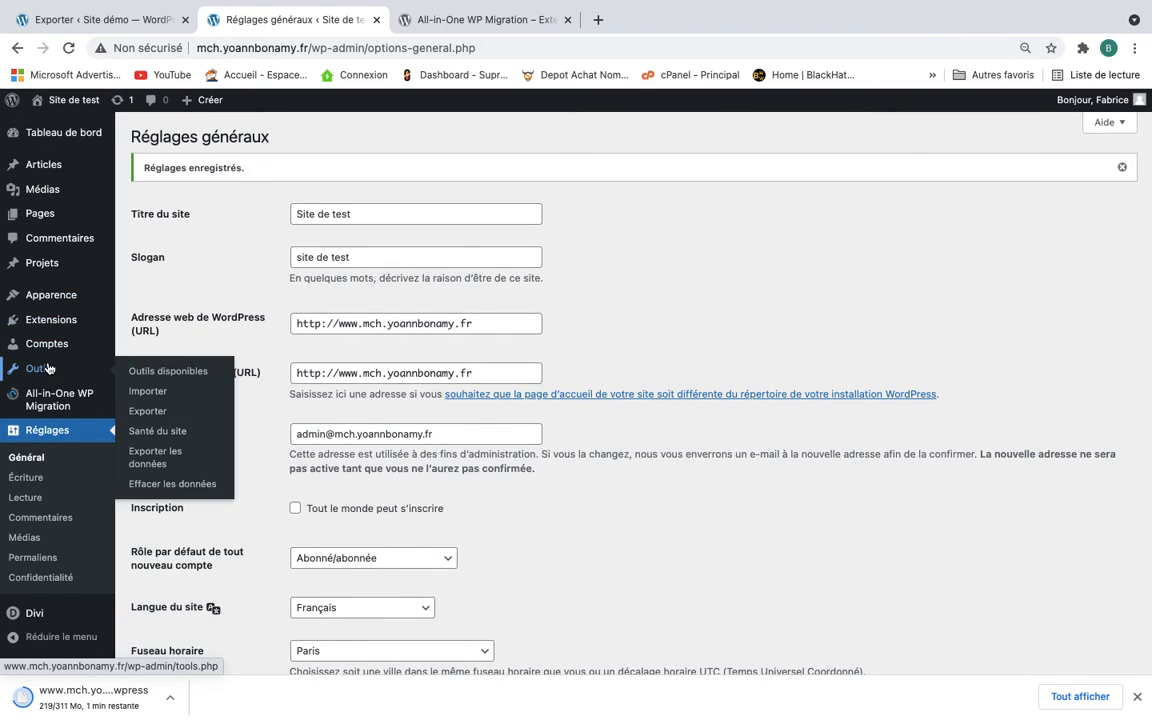
{"action": "mouse_move", "coordinate": [44, 272]}
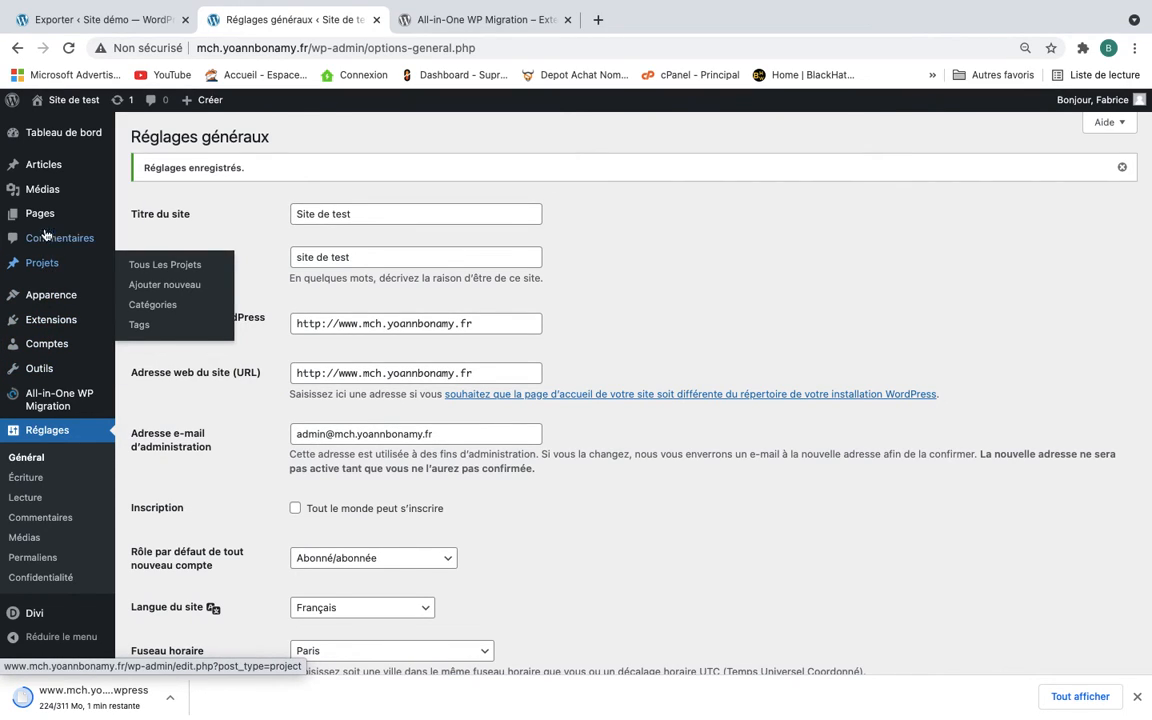
{"action": "mouse_move", "coordinate": [45, 136]}
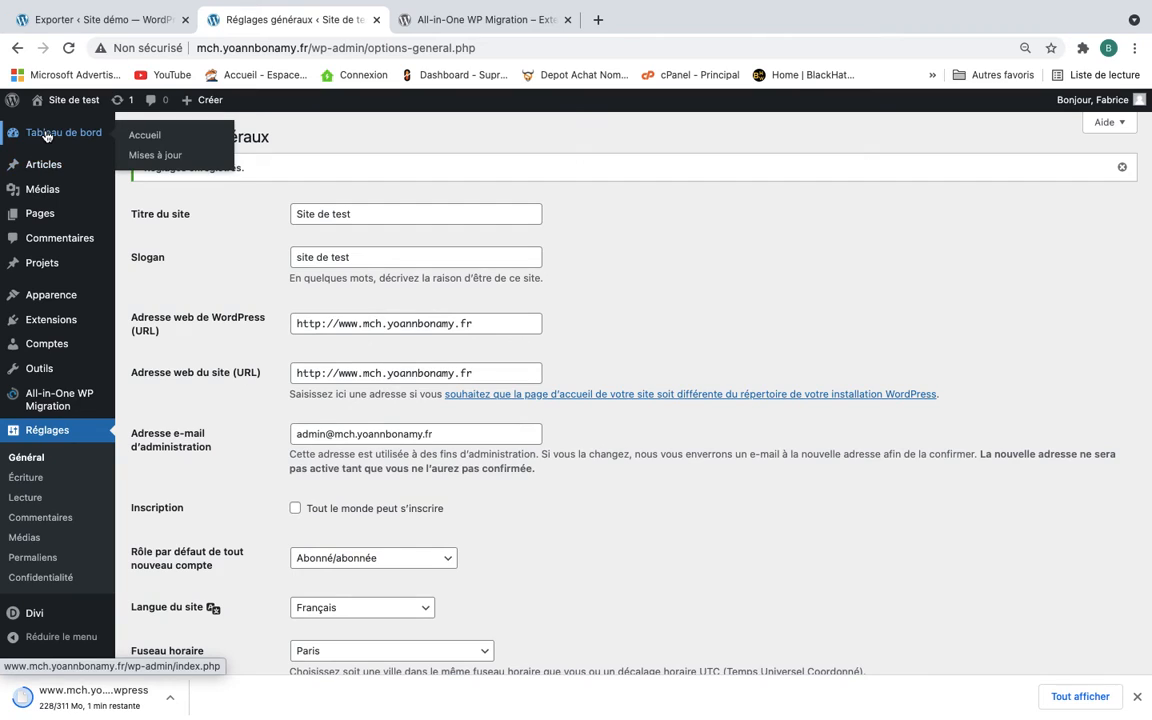
{"action": "scroll", "coordinate": [50, 450], "scroll_direction": "down", "scroll_amount": 1}
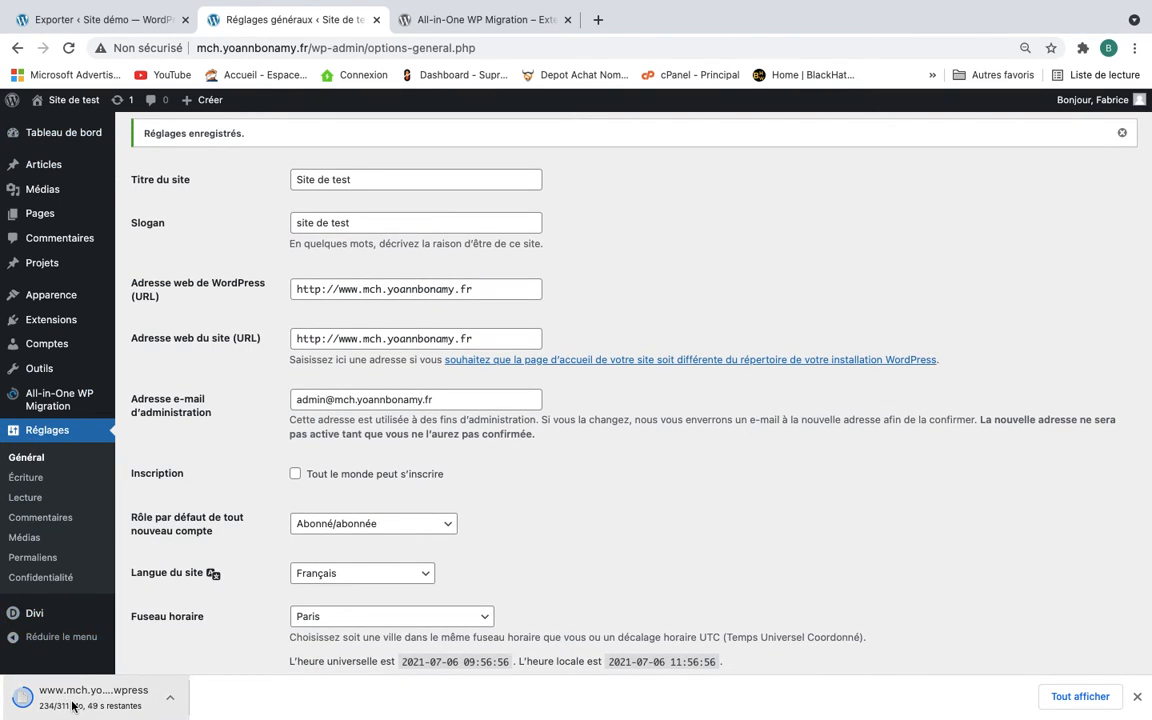
{"action": "scroll", "coordinate": [250, 620], "scroll_direction": "down", "scroll_amount": 10}
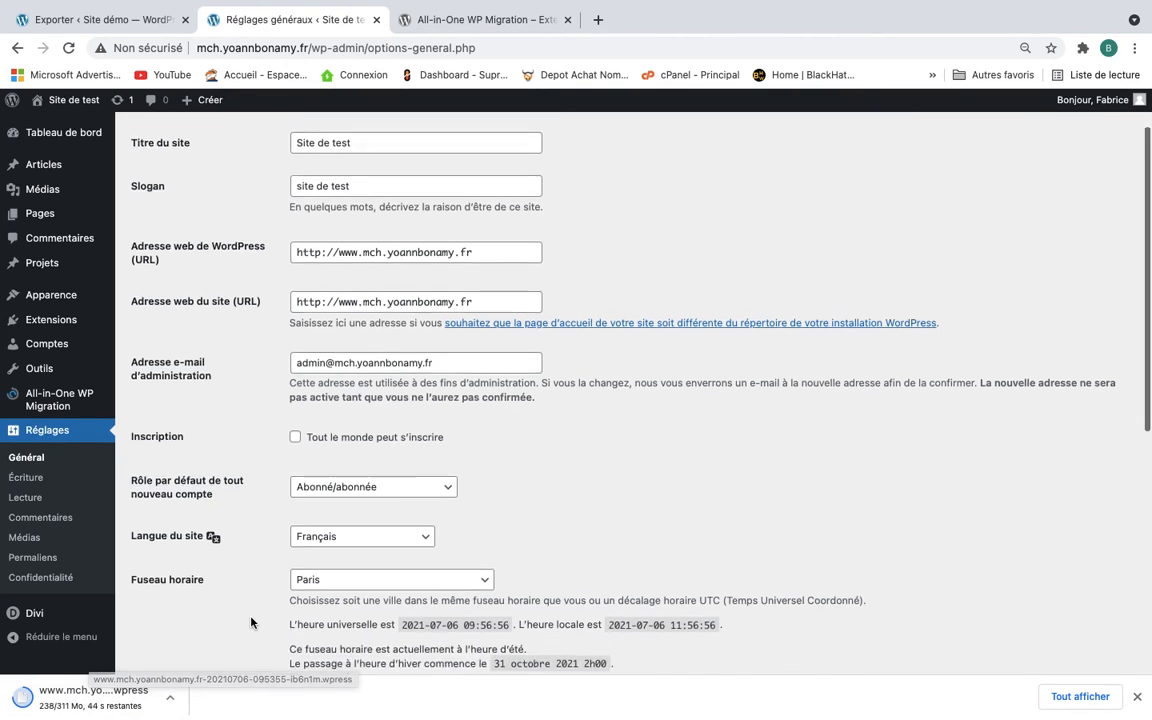
{"action": "scroll", "coordinate": [231, 461], "scroll_direction": "up", "scroll_amount": 5}
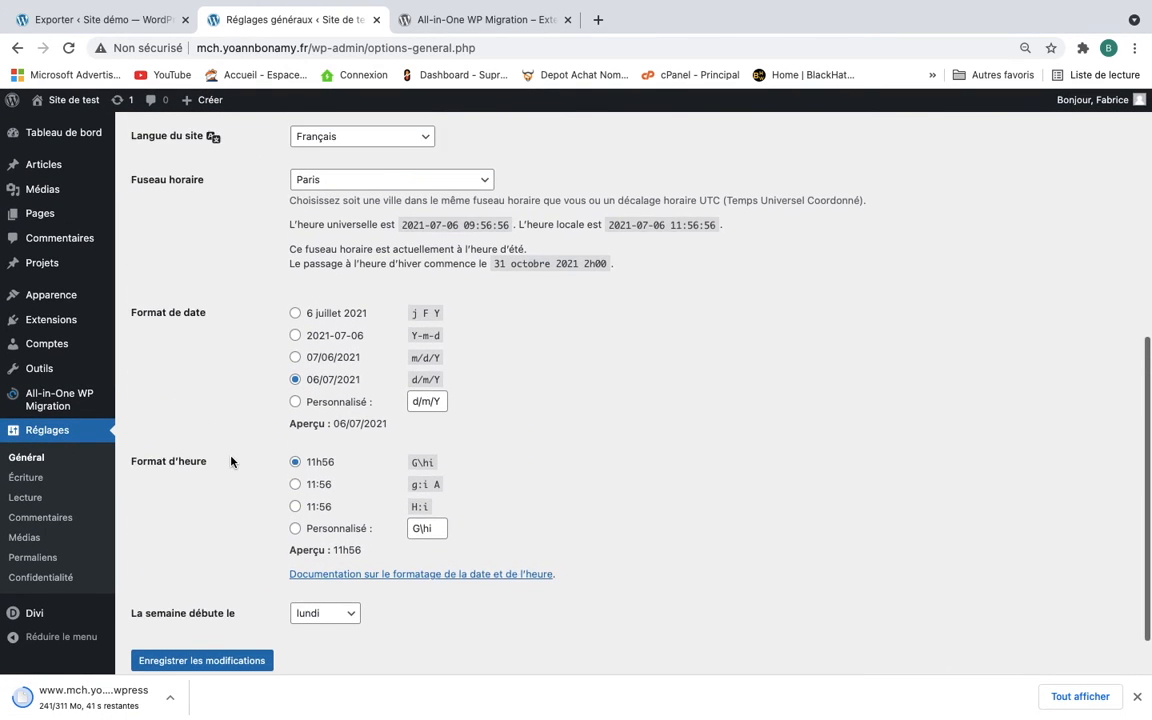
{"action": "scroll", "coordinate": [231, 461], "scroll_direction": "up", "scroll_amount": 3}
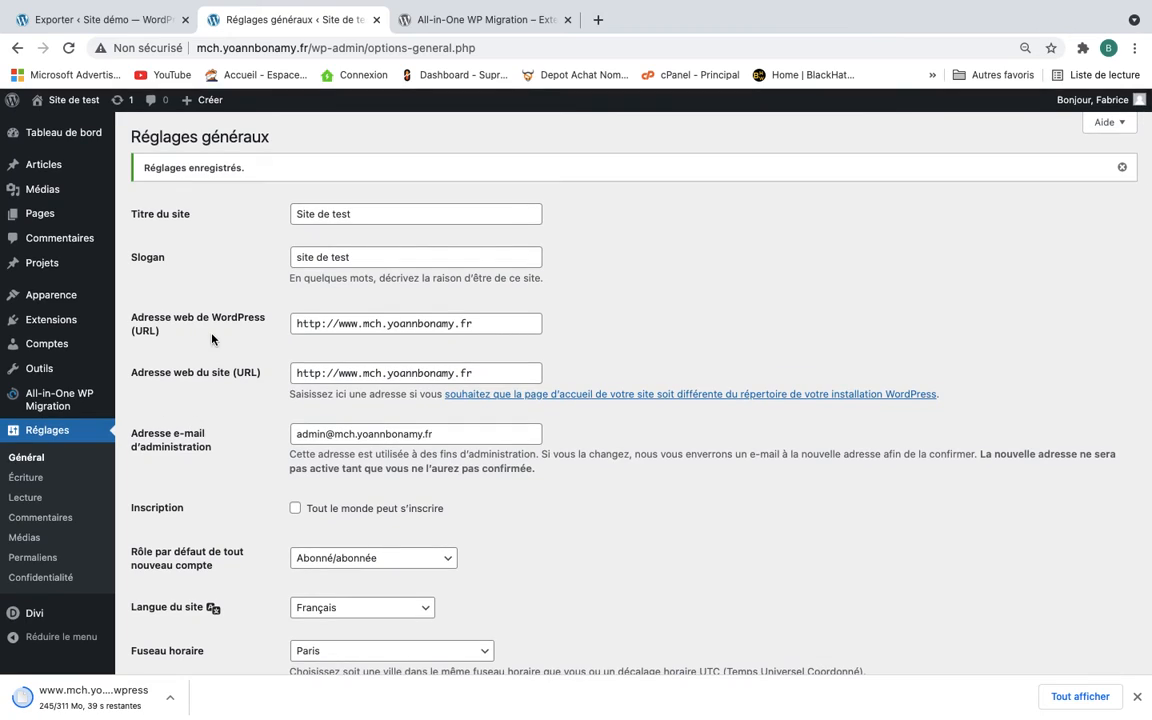
- Open the site import page of All-in-One WP Migration
{"action": "mouse_move", "coordinate": [18, 399]}
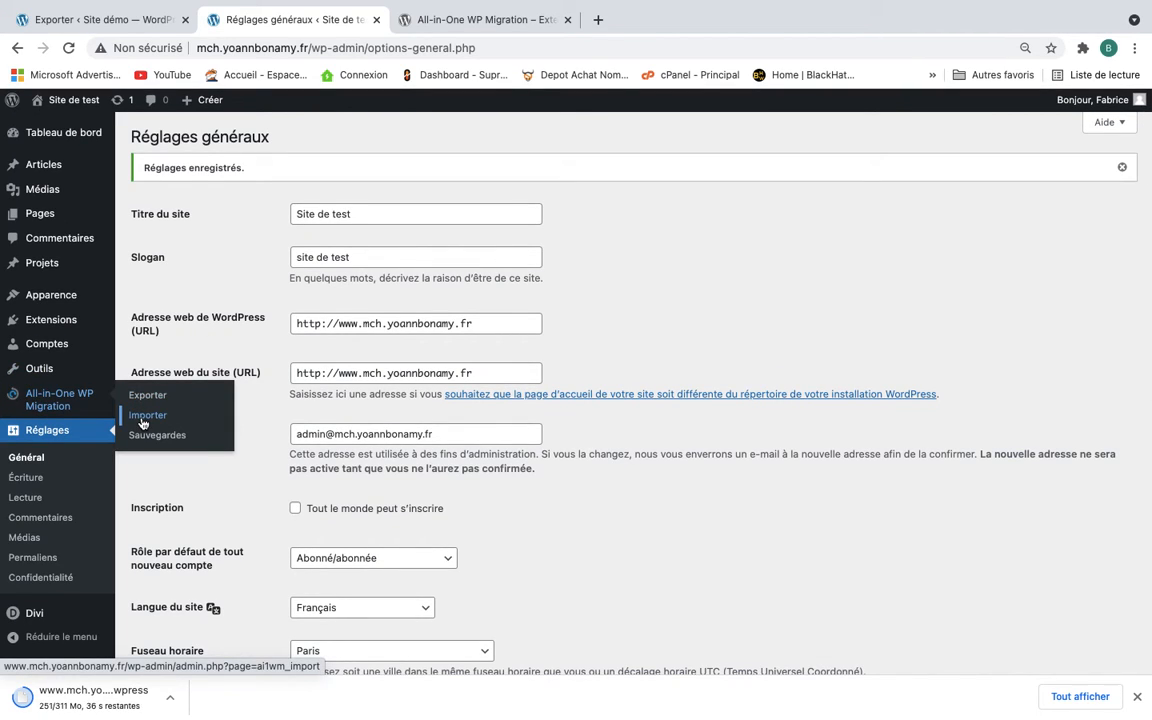
{"action": "left_click", "coordinate": [142, 423]}
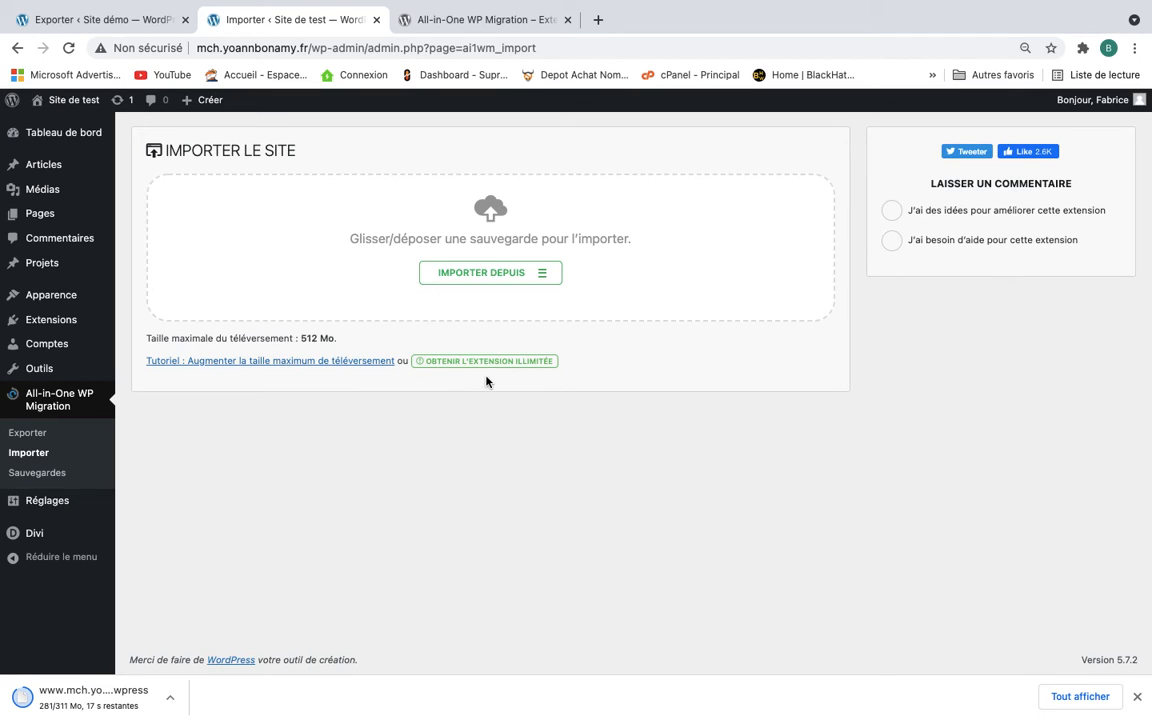
{"action": "left_click", "coordinate": [488, 22]}
{"action": "left_click", "coordinate": [318, 30]}
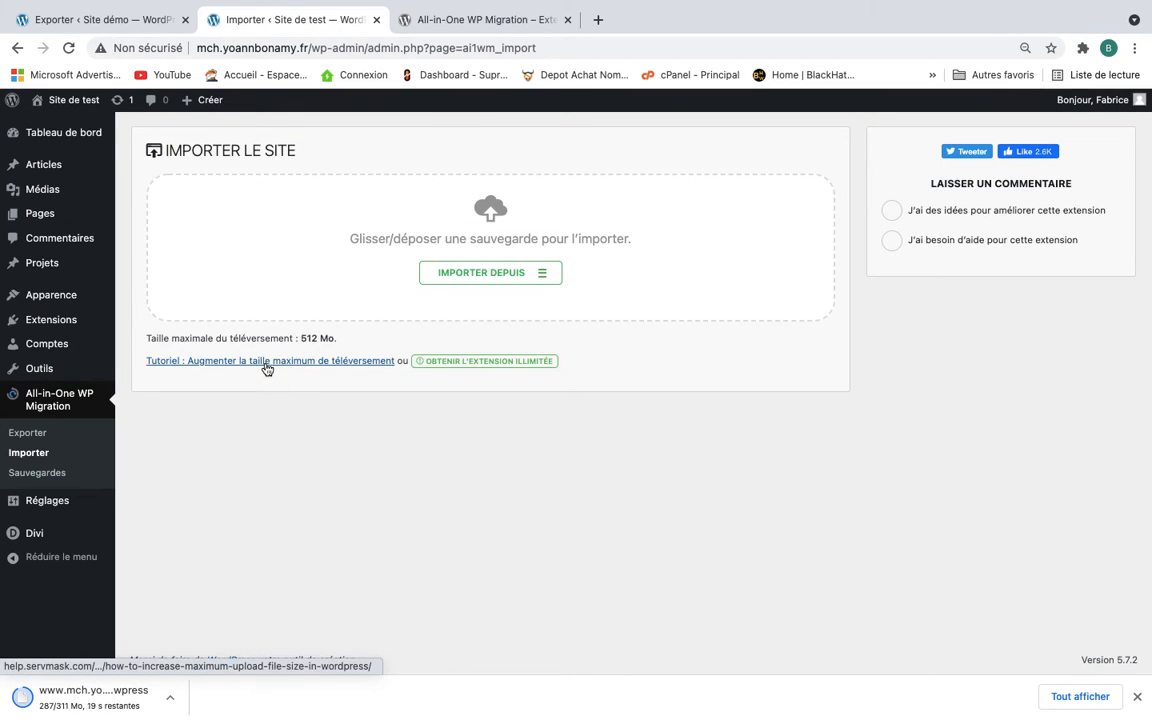
- Open the unlimited extension offer in a separate tab and examine its Prime features and the Unlimited Extension product page
{"action": "right_click", "coordinate": [465, 368]}
{"action": "key", "text": "Escape"}
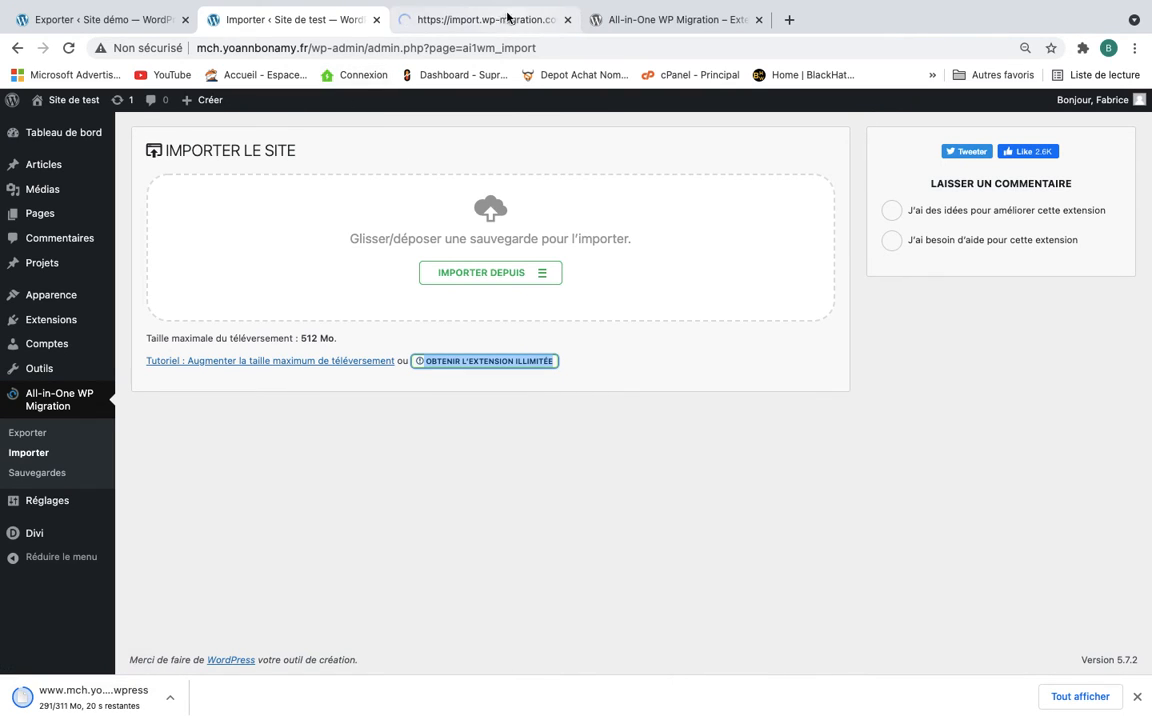
{"action": "left_click", "coordinate": [496, 24]}
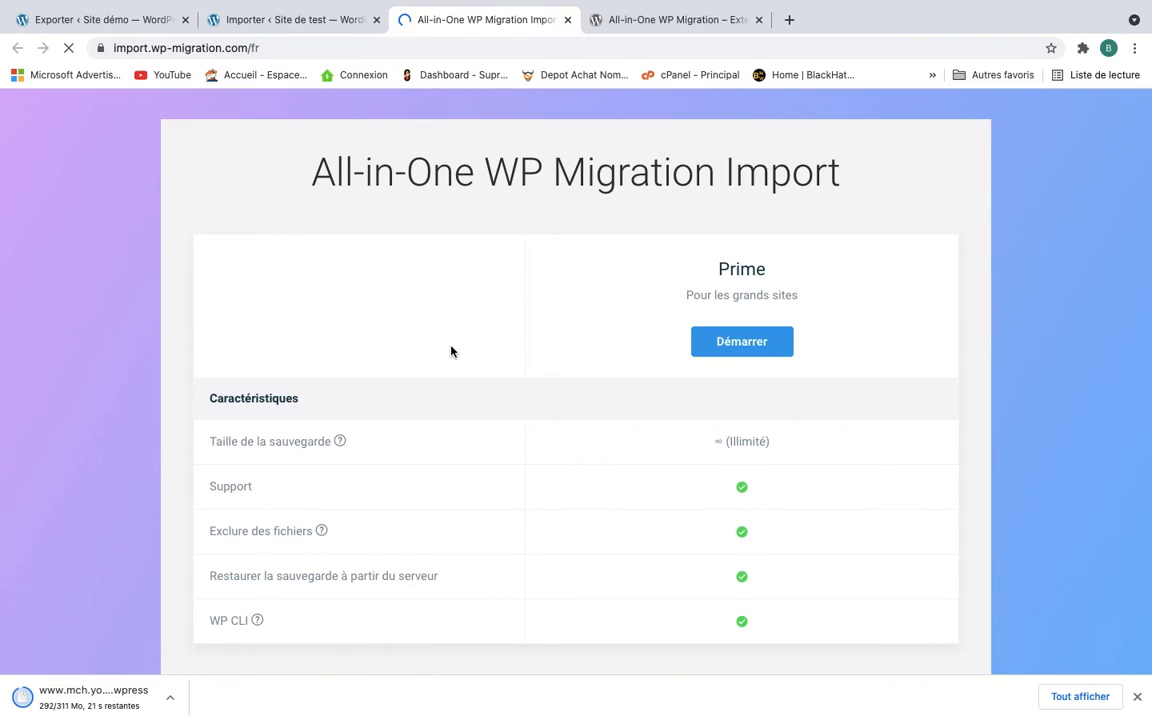
{"action": "scroll", "coordinate": [451, 351], "scroll_direction": "down", "scroll_amount": 1}
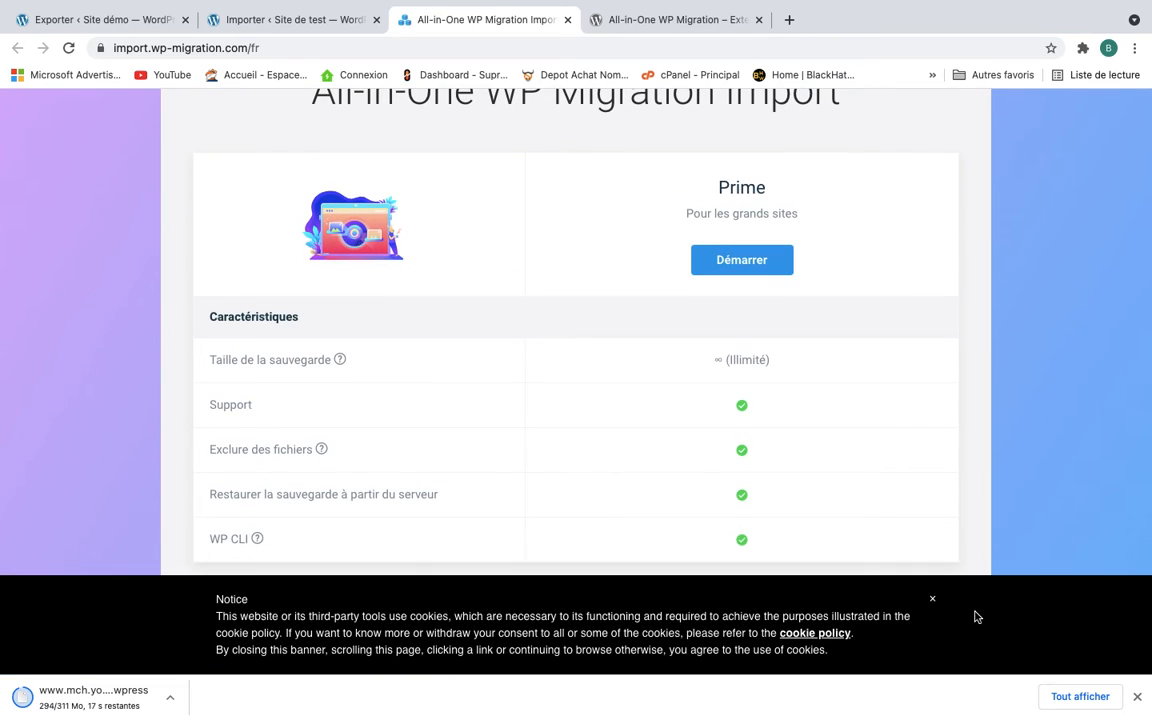
{"action": "left_click", "coordinate": [932, 600]}
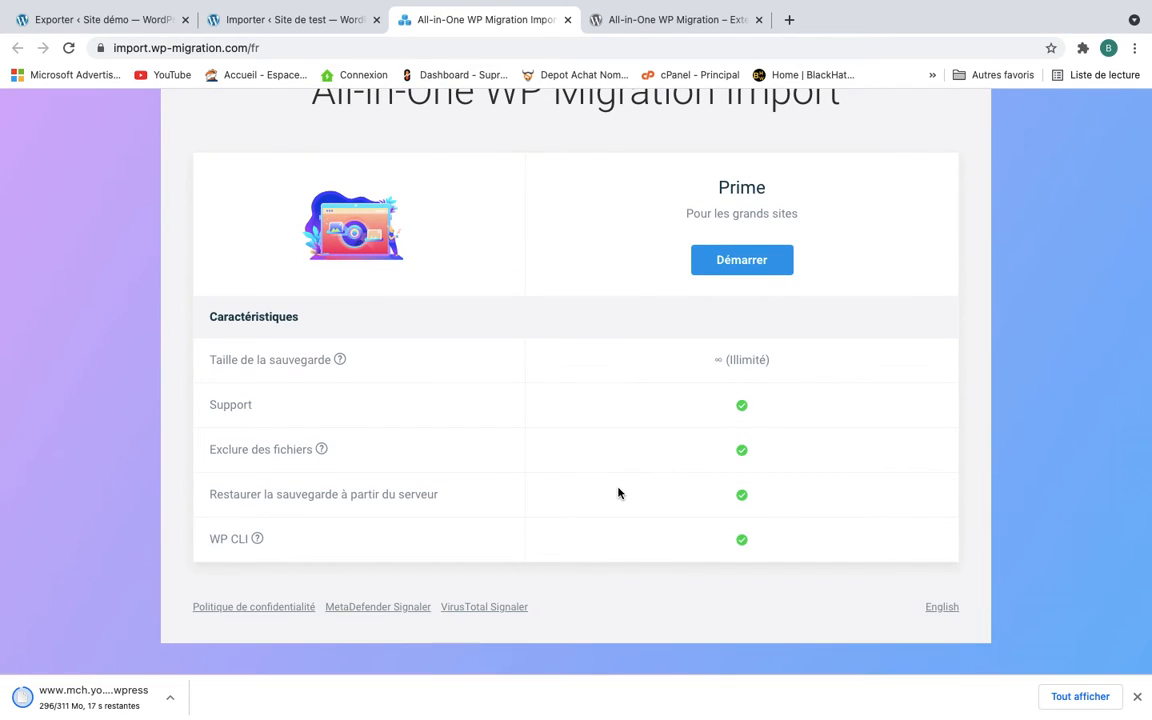
{"action": "scroll", "coordinate": [618, 492], "scroll_direction": "down", "scroll_amount": 1}
{"action": "scroll", "coordinate": [618, 492], "scroll_direction": "up", "scroll_amount": 2}
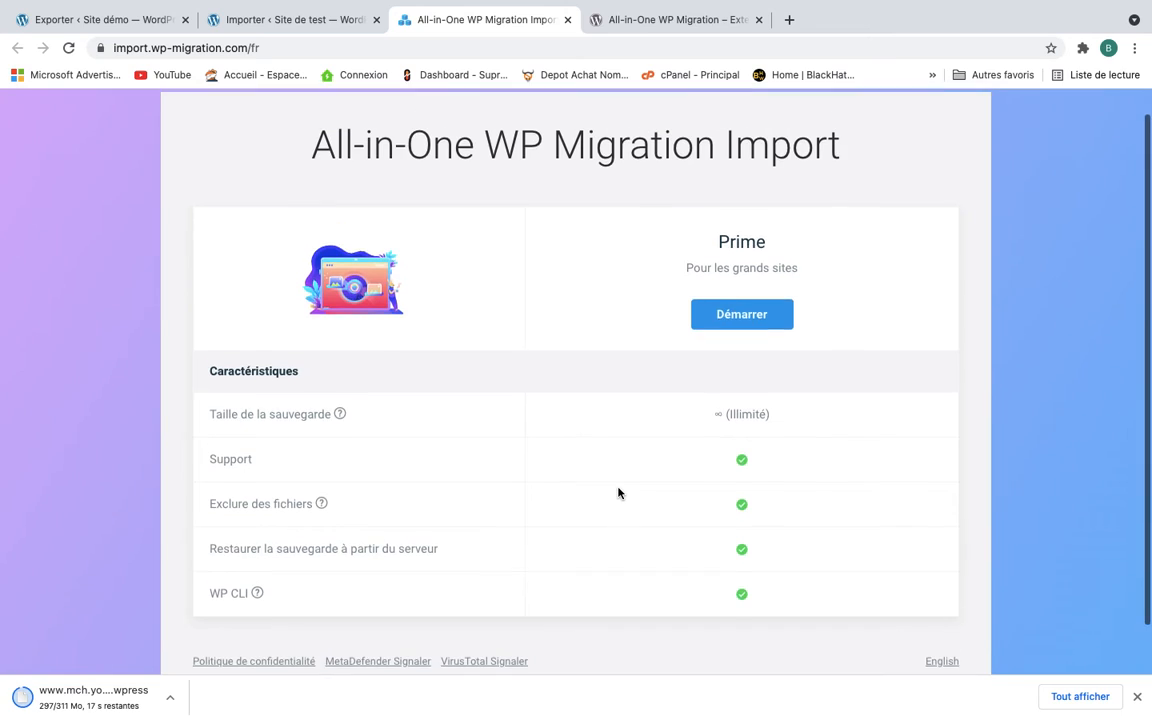
{"action": "scroll", "coordinate": [618, 492], "scroll_direction": "down", "scroll_amount": 2}
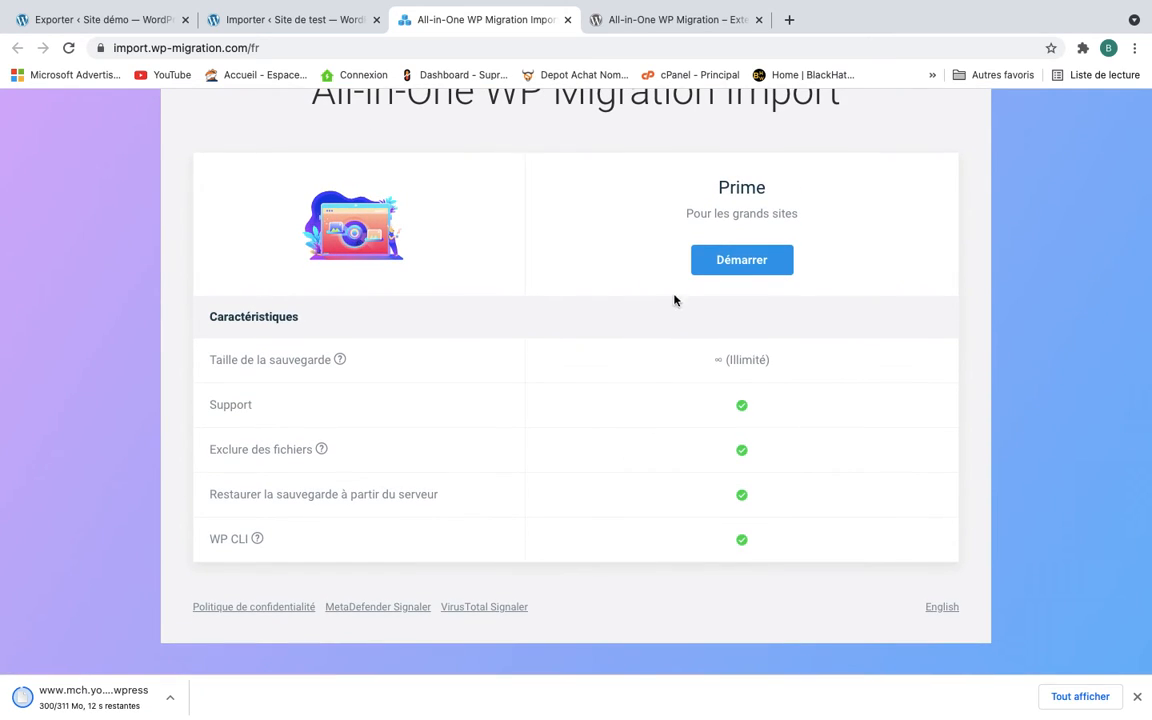
{"action": "left_click", "coordinate": [733, 264]}
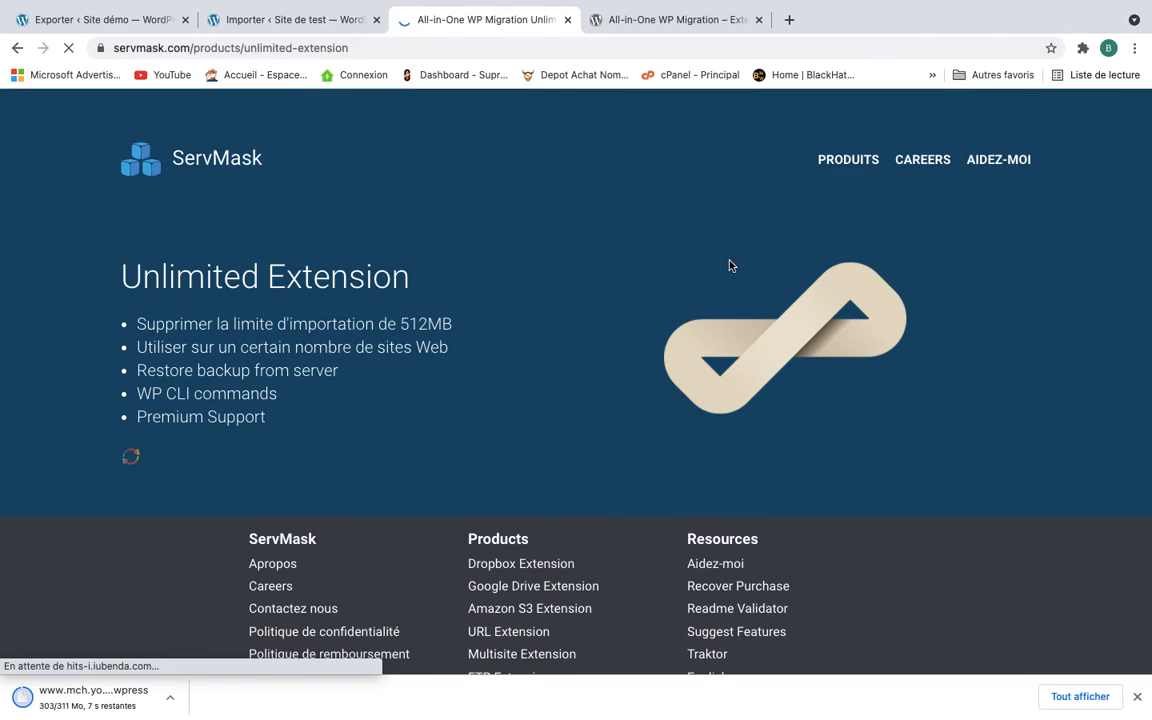
{"action": "scroll", "coordinate": [537, 450], "scroll_direction": "down", "scroll_amount": 1}
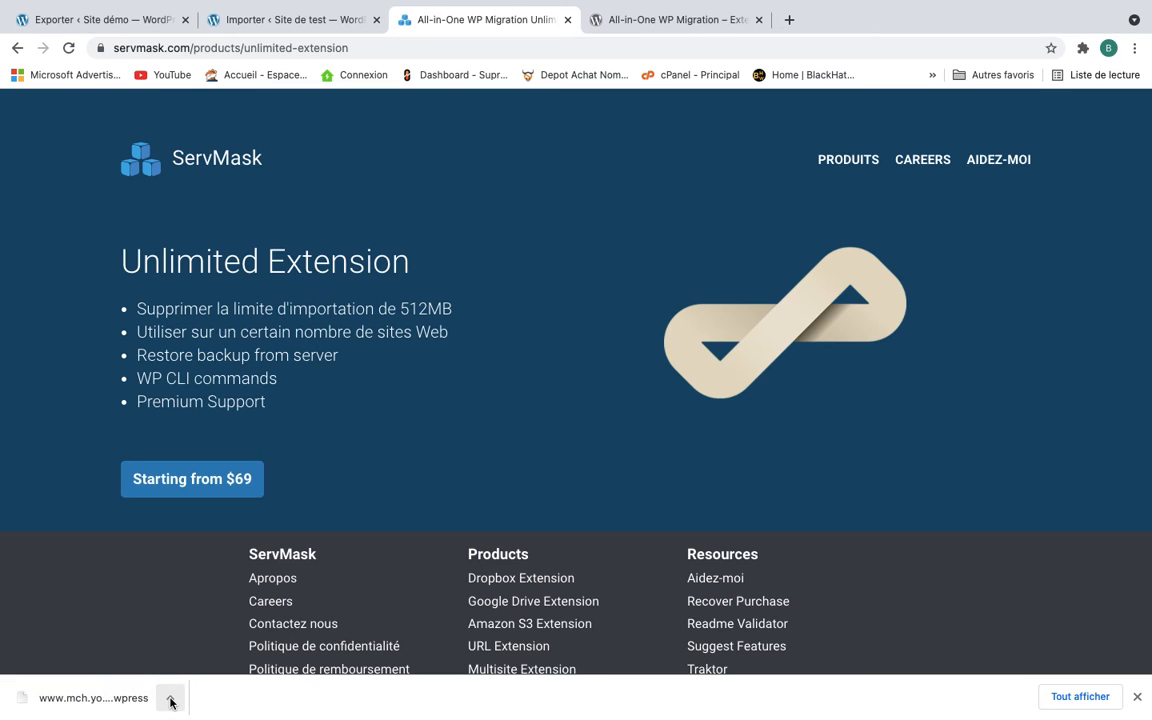
- Return to the site import page and start importing the downloaded .wpress backup file
{"action": "left_click", "coordinate": [264, 24]}
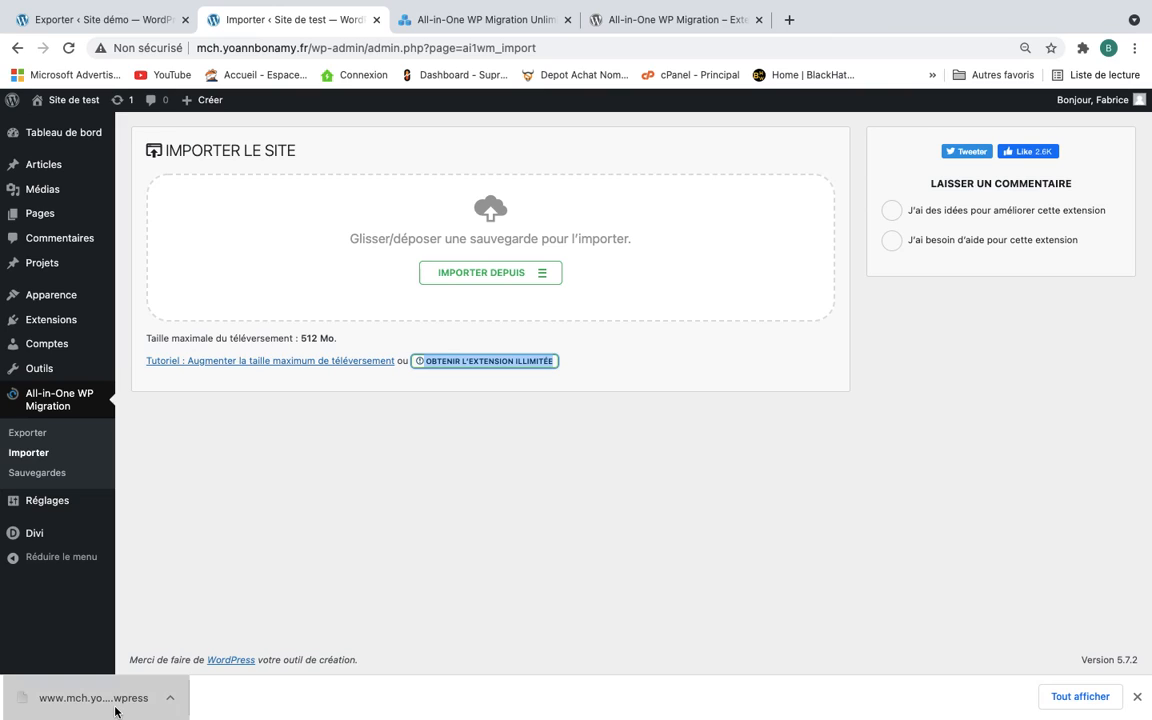
{"action": "left_click_drag", "start_coordinate": [115, 710], "coordinate": [430, 237]}
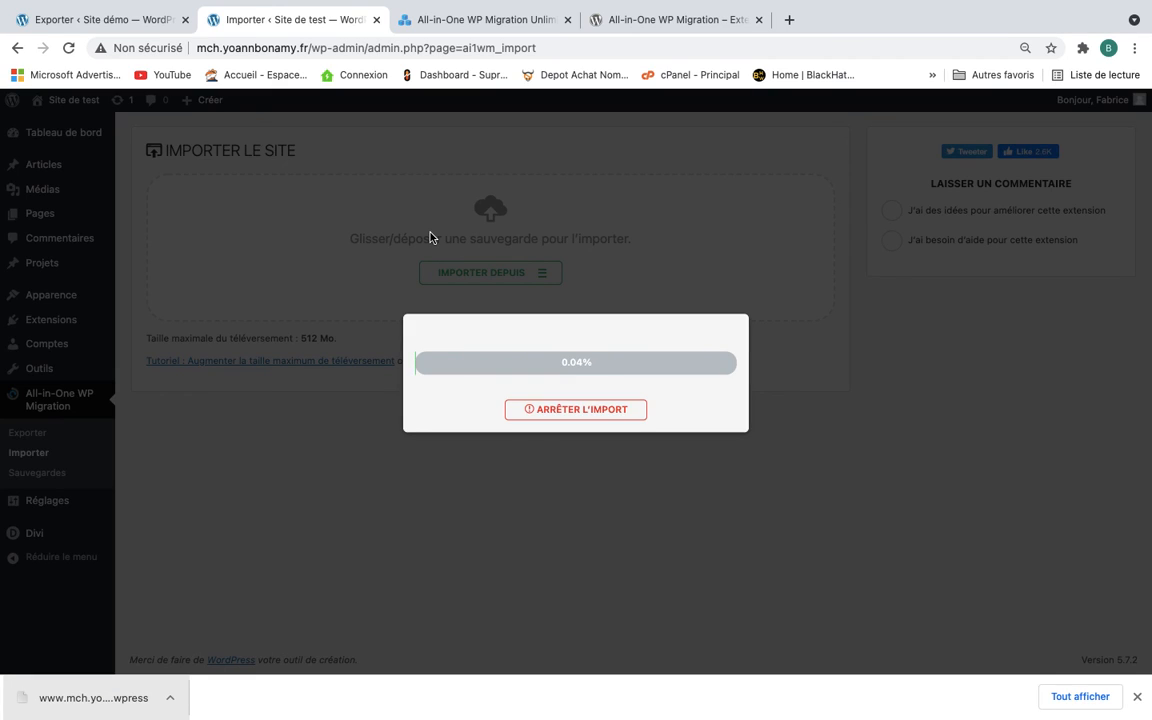